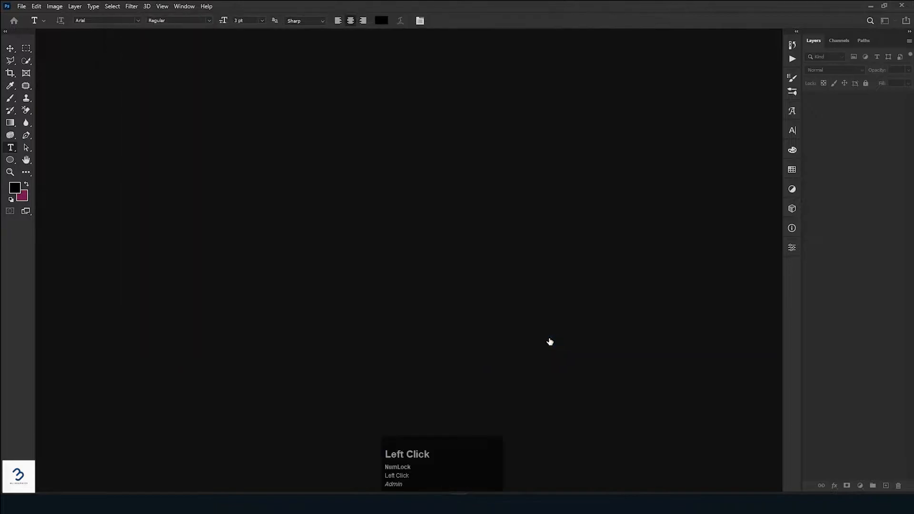
# Step: Open the attractive-girl-dancing-twerk image from Downloads, unlock its background and copy that layer into the Untitled-1 document
pyautogui.hotkey('ctrl', 'o')
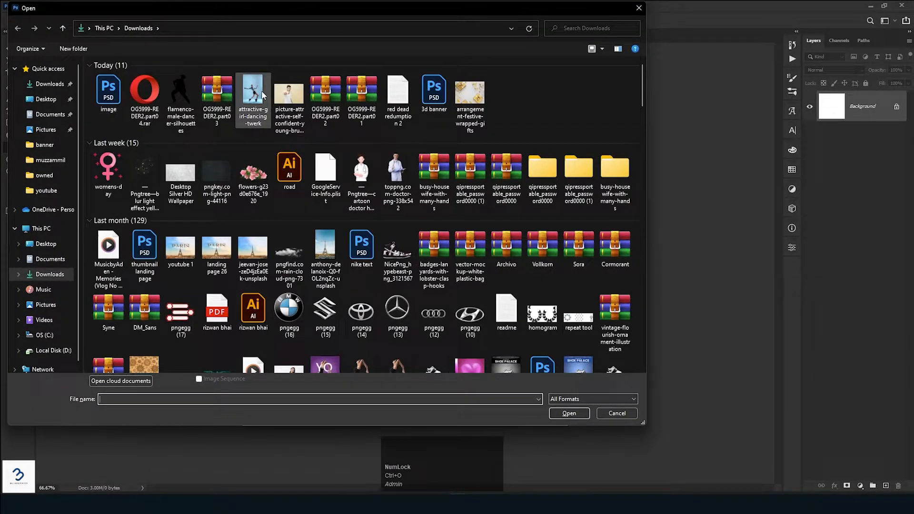
pyautogui.doubleClick(252, 98)
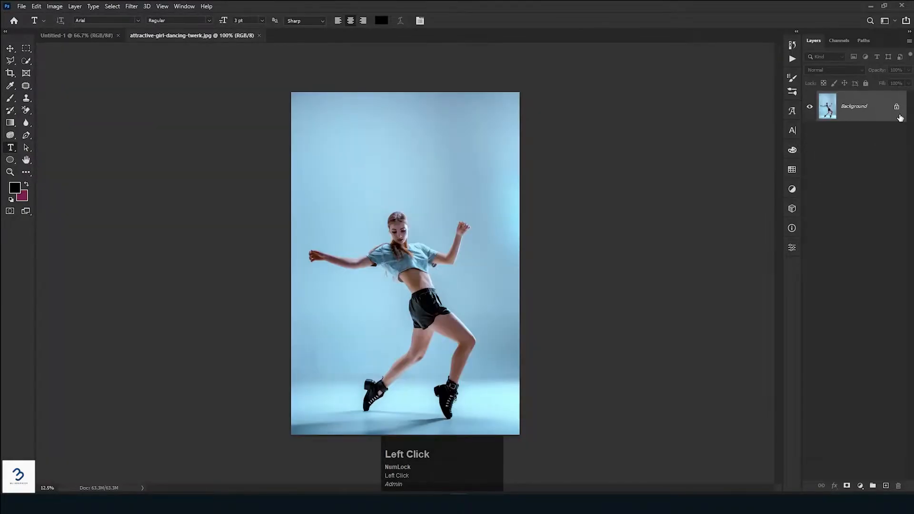
pyautogui.click(896, 107)
pyautogui.moveTo(885, 107); pyautogui.dragTo(360, 226)
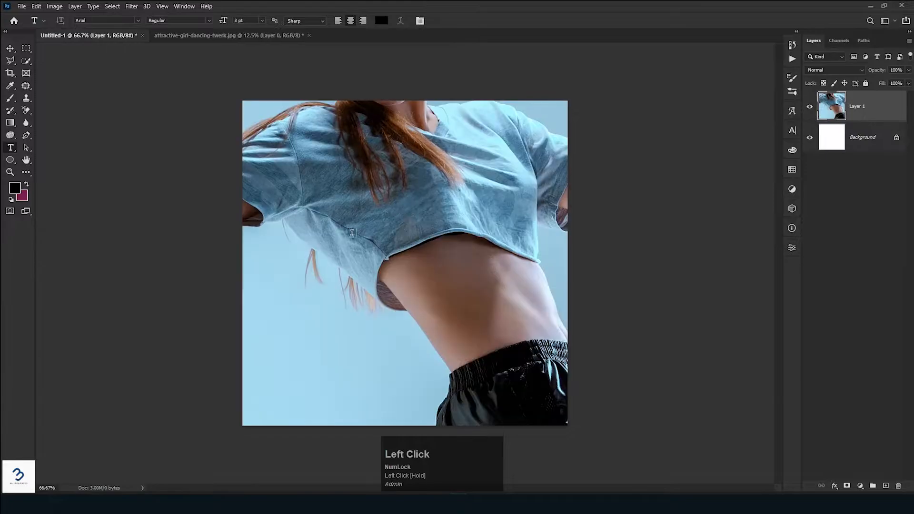
# Step: Scale the dancer photo layer down to 26.17% so the whole dancer fits inside the square canvas
pyautogui.hotkey('ctrl', 't')
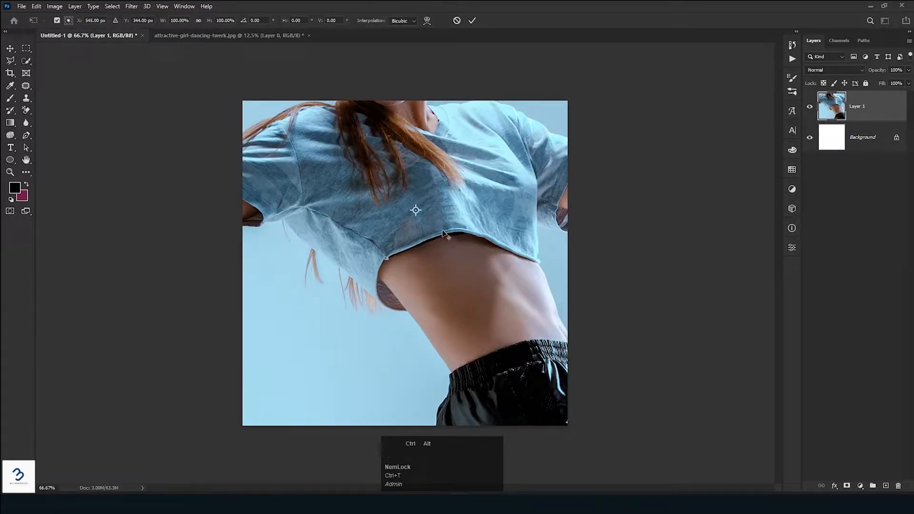
pyautogui.scroll(-2, 443, 233)
pyautogui.scroll(-2, 442, 229)
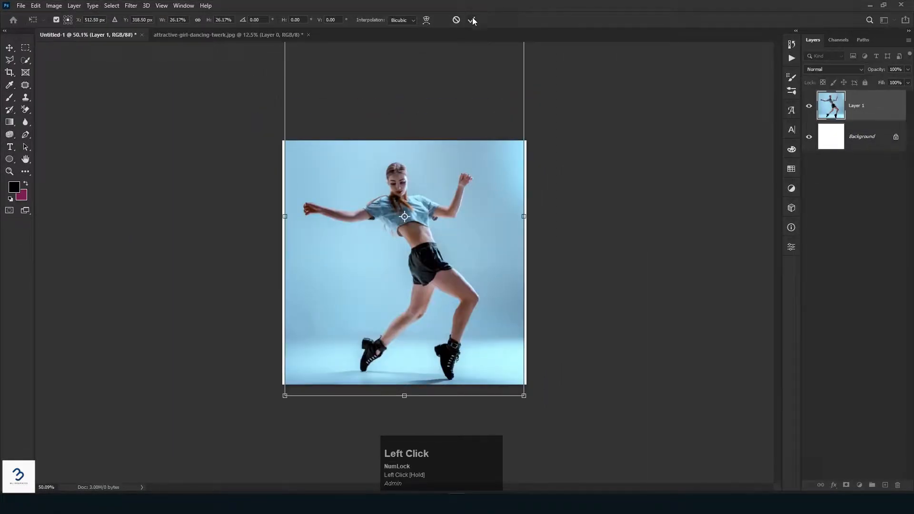
pyautogui.click(472, 20)
# Step: Select the dancer on the photo layer automatically with Select Subject
pyautogui.press('t')
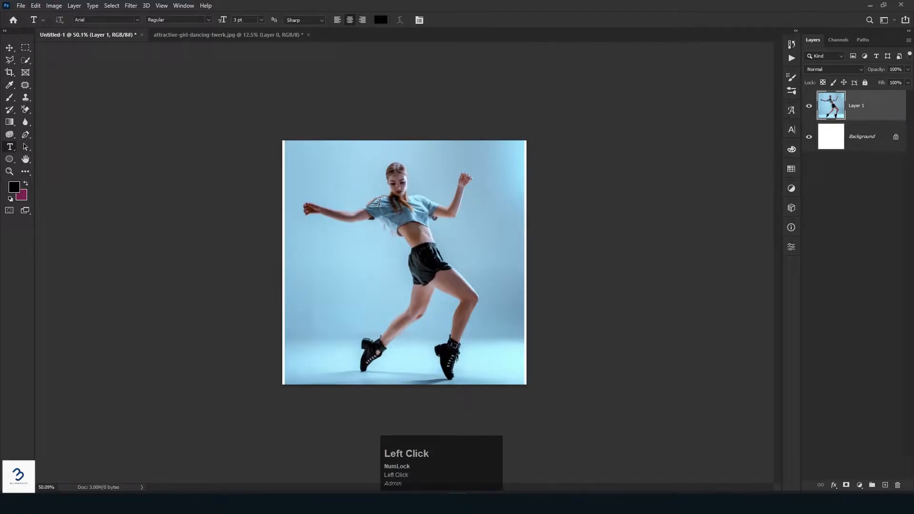
pyautogui.click(25, 60)
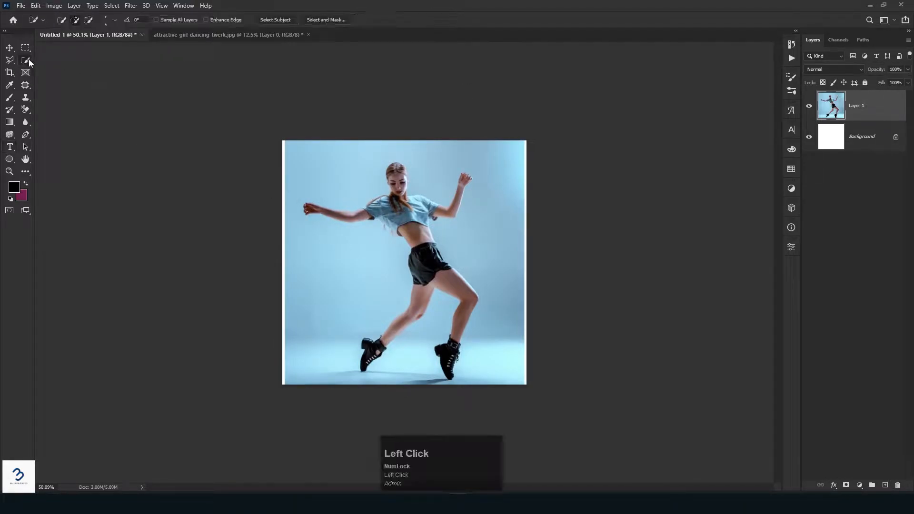
pyautogui.click(275, 19)
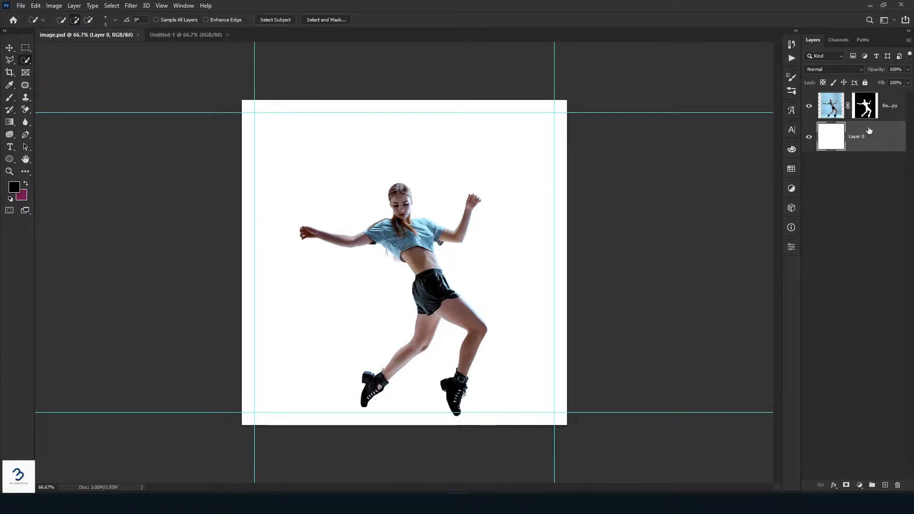
# Step: Copy the masked dancer layer from image.psd into Untitled-1 and move it to the centre of the canvas
pyautogui.moveTo(887, 108); pyautogui.dragTo(440, 277)
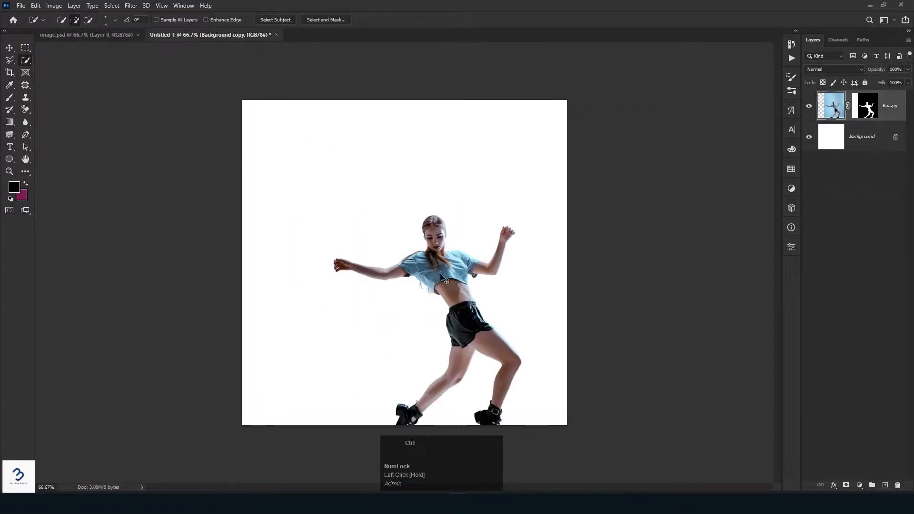
pyautogui.hotkey('ctrl', 't')
pyautogui.moveTo(478, 331); pyautogui.dragTo(441, 323)
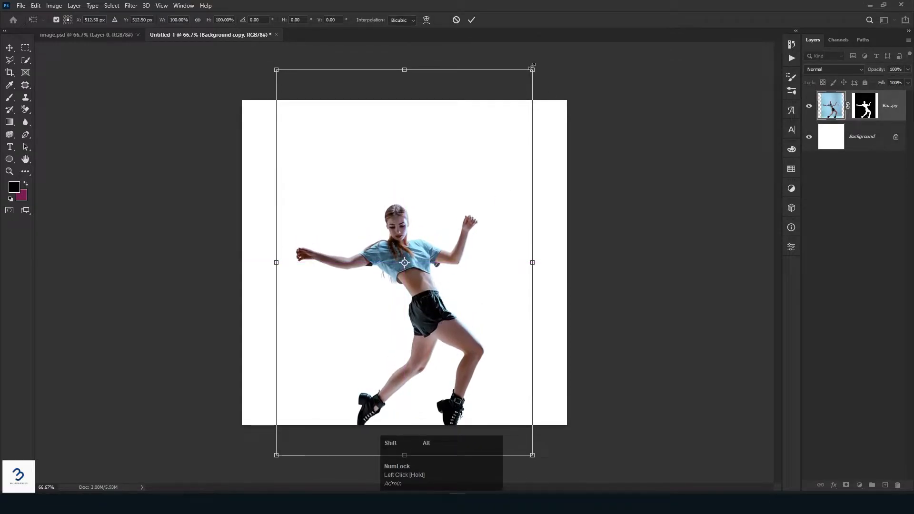
# Step: Scale the masked dancer to about 104.7% and position it centred horizontally with both feet inside the canvas
pyautogui.moveTo(534, 66); pyautogui.dragTo(548, 45)
pyautogui.moveTo(416, 321); pyautogui.dragTo(413, 289)
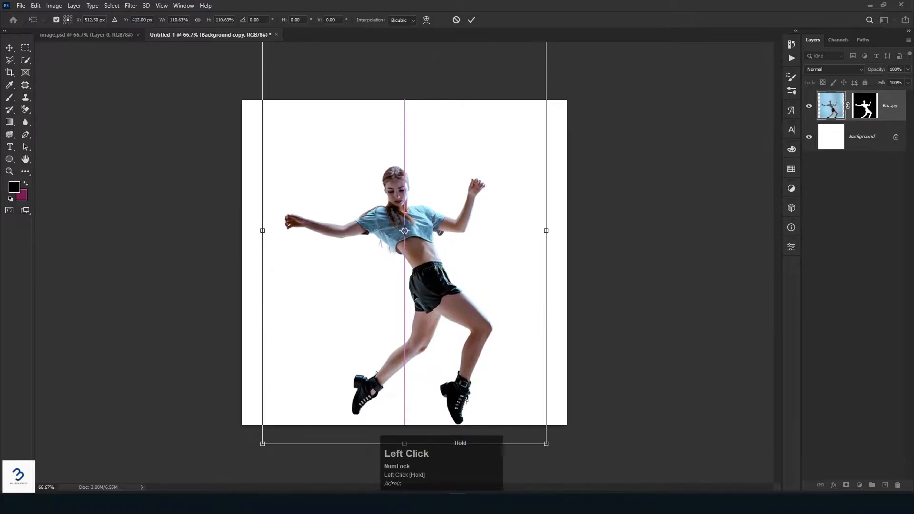
pyautogui.moveTo(547, 445); pyautogui.dragTo(565, 465)
pyautogui.moveTo(429, 318); pyautogui.dragTo(429, 301)
pyautogui.moveTo(560, 449); pyautogui.dragTo(539, 415)
pyautogui.moveTo(428, 260); pyautogui.dragTo(428, 275)
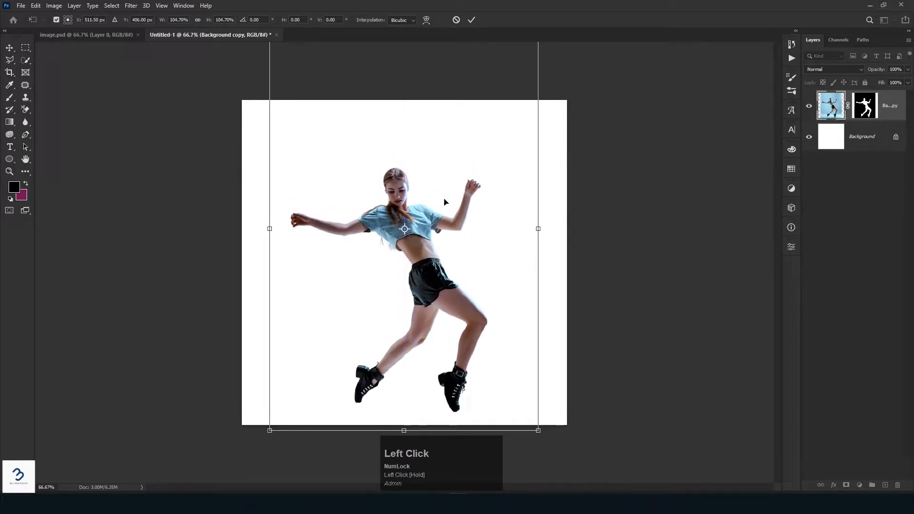
pyautogui.click(473, 20)
pyautogui.press('w')
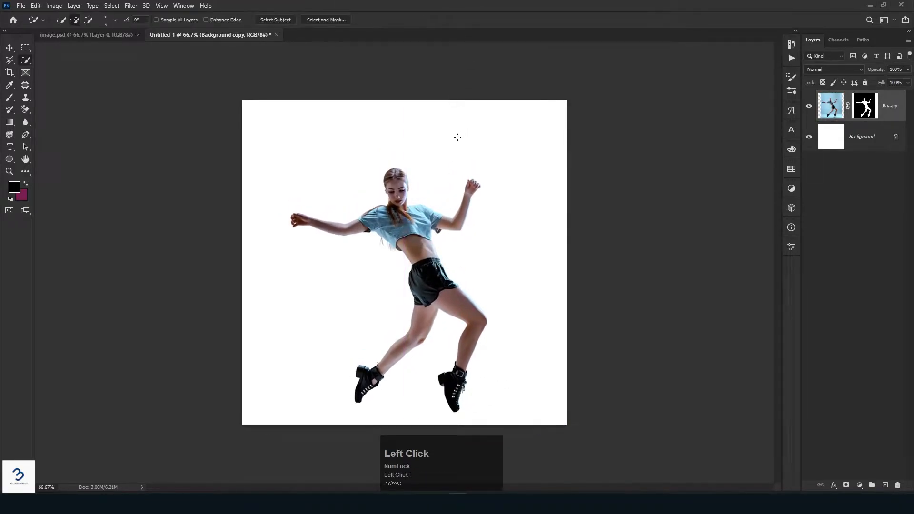
# Step: Unlock the white background, add a Gradient fill layer above it and choose the blue gradient preset
pyautogui.click(896, 137)
pyautogui.click(859, 486)
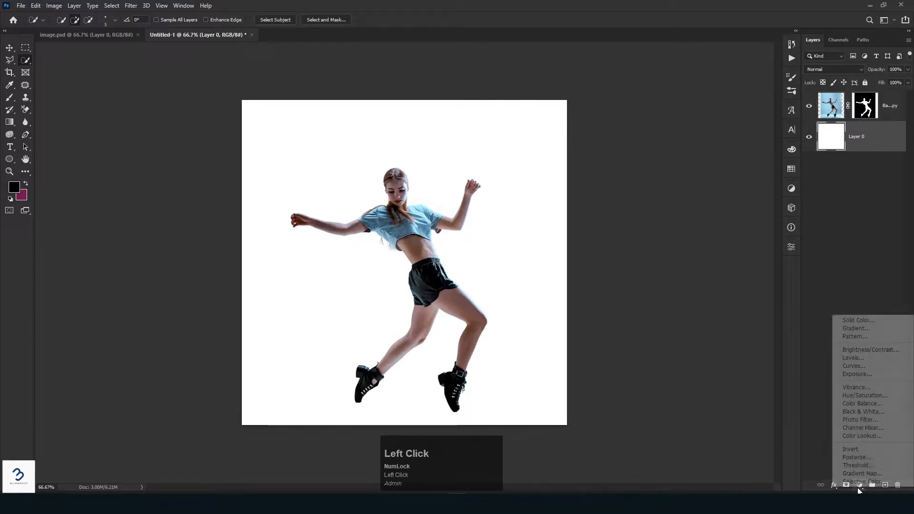
pyautogui.click(857, 328)
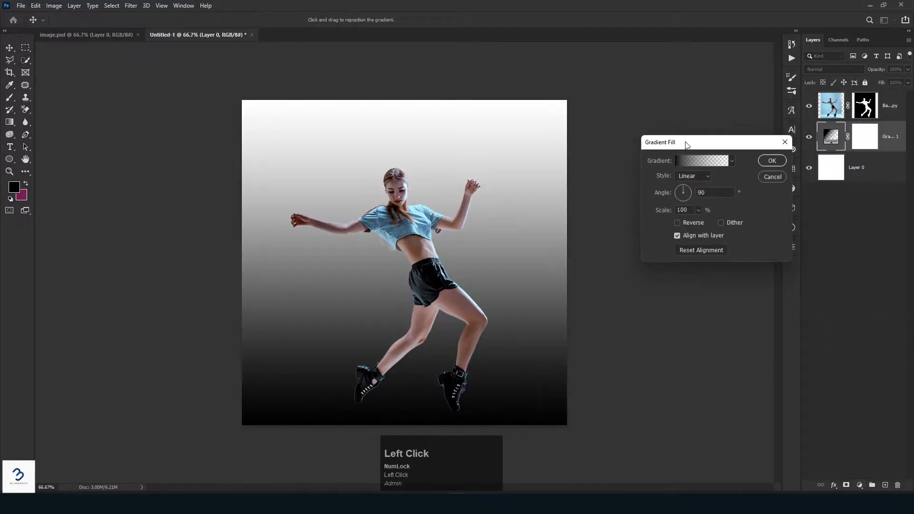
pyautogui.click(690, 162)
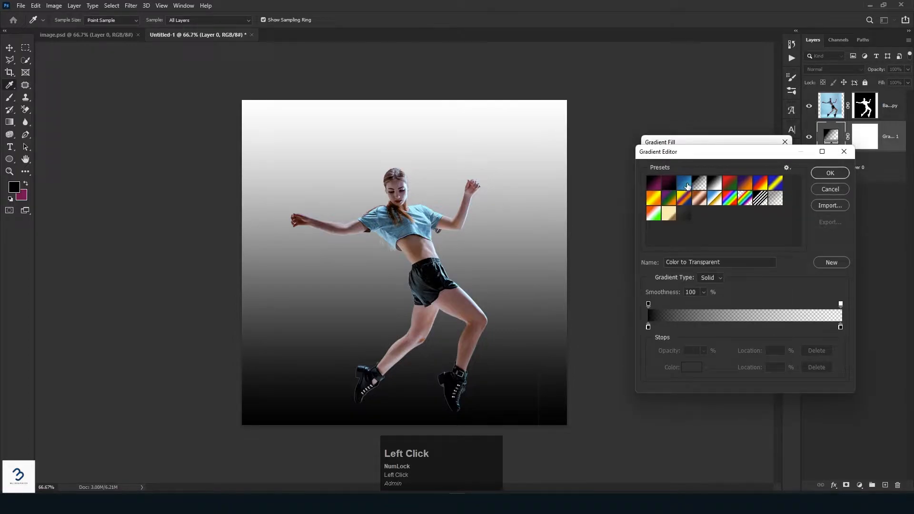
pyautogui.click(685, 184)
# Step: Set the gradient's starting colour stop to #85f4ff
pyautogui.doubleClick(648, 327)
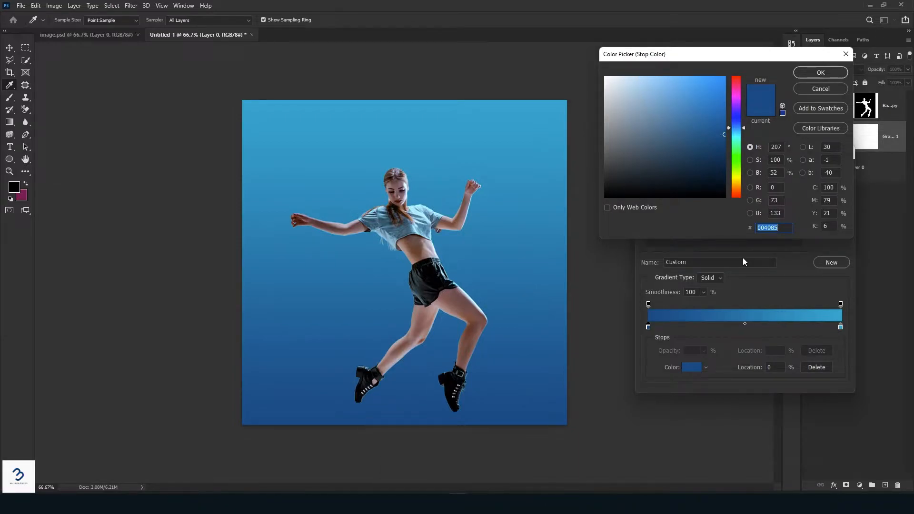
pyautogui.write('8')
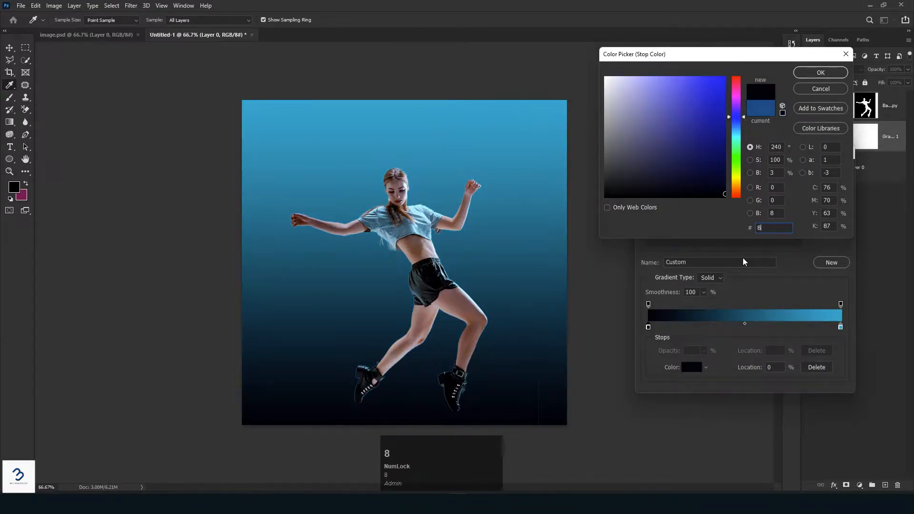
pyautogui.write('5')
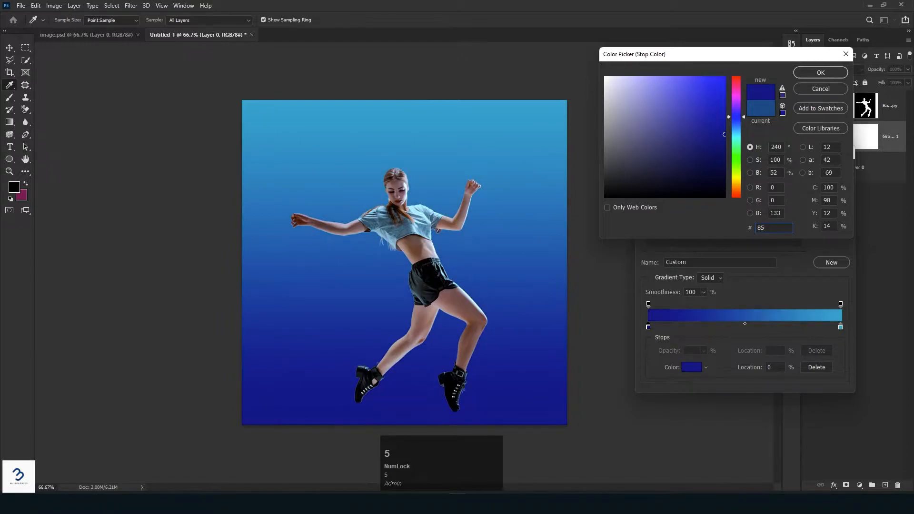
pyautogui.write('f4ff')
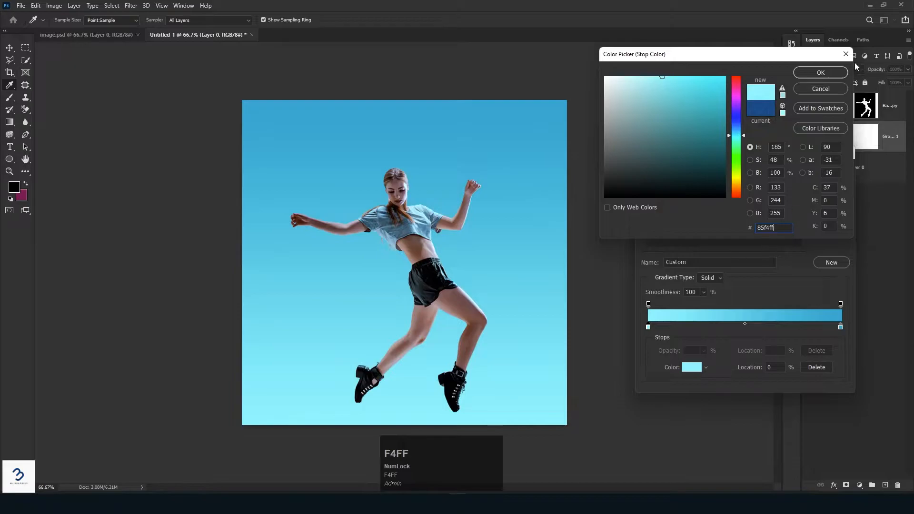
pyautogui.click(829, 72)
# Step: Set the gradient's end colour stop to #42c2ff and accept the edited gradient
pyautogui.doubleClick(840, 327)
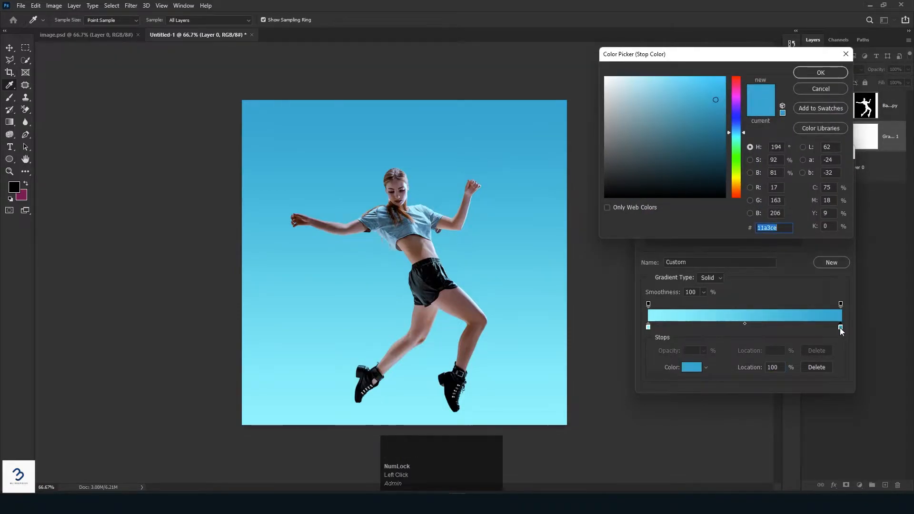
pyautogui.write('42c')
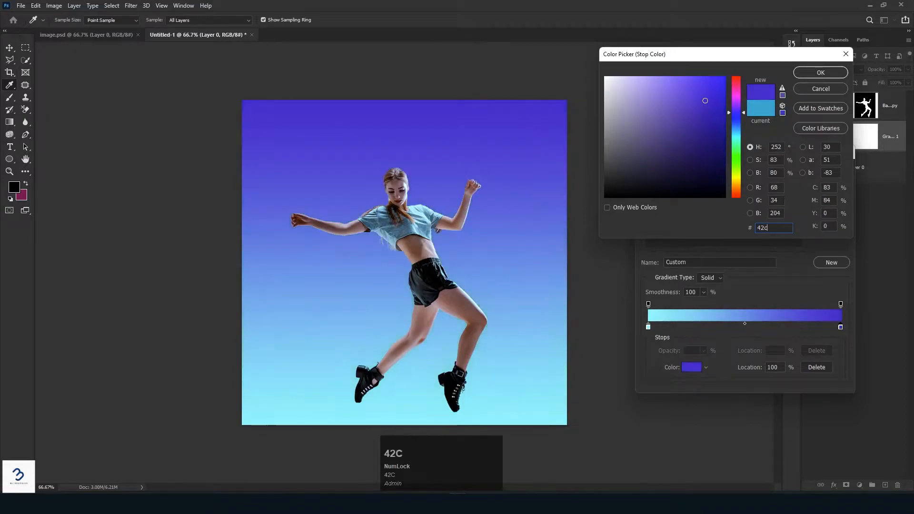
pyautogui.write('2ff')
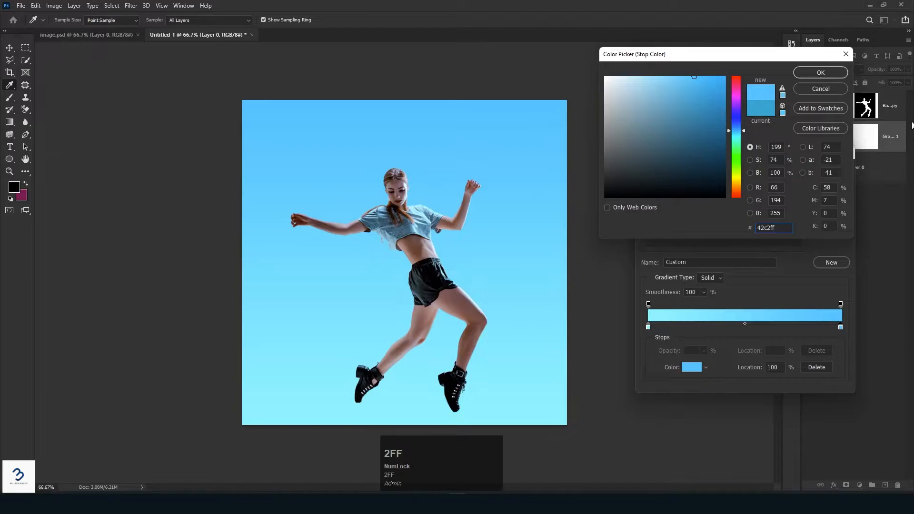
pyautogui.click(817, 74)
pyautogui.click(822, 173)
# Step: Make the gradient fill Radial with a scale of 144% and apply it
pyautogui.click(695, 176)
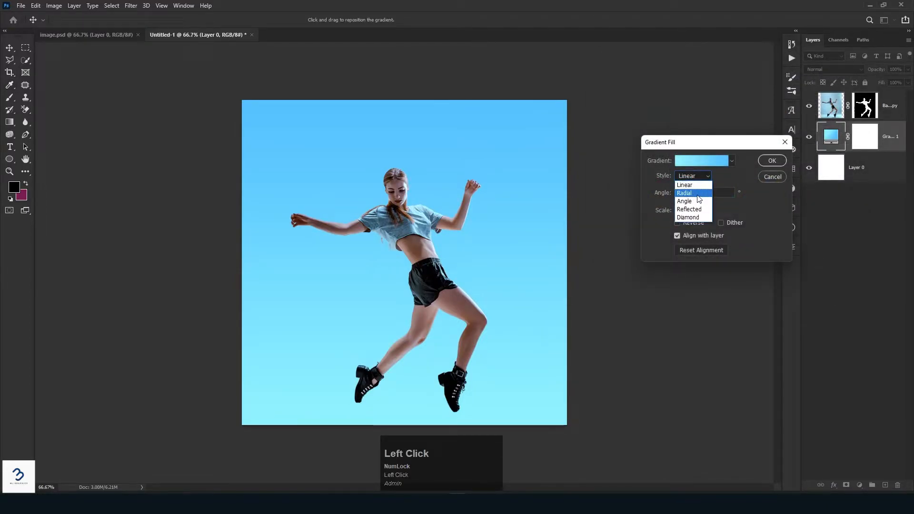
pyautogui.click(700, 193)
pyautogui.click(698, 209)
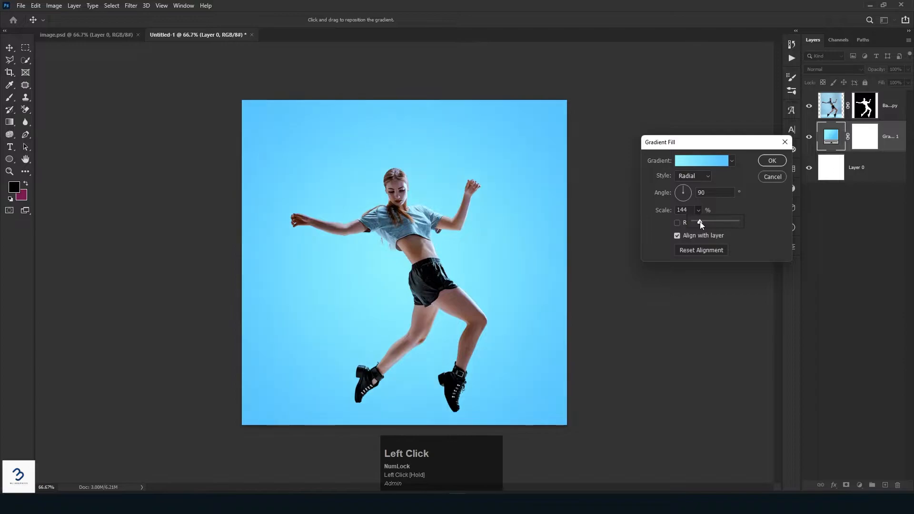
pyautogui.click(781, 162)
pyautogui.click(781, 161)
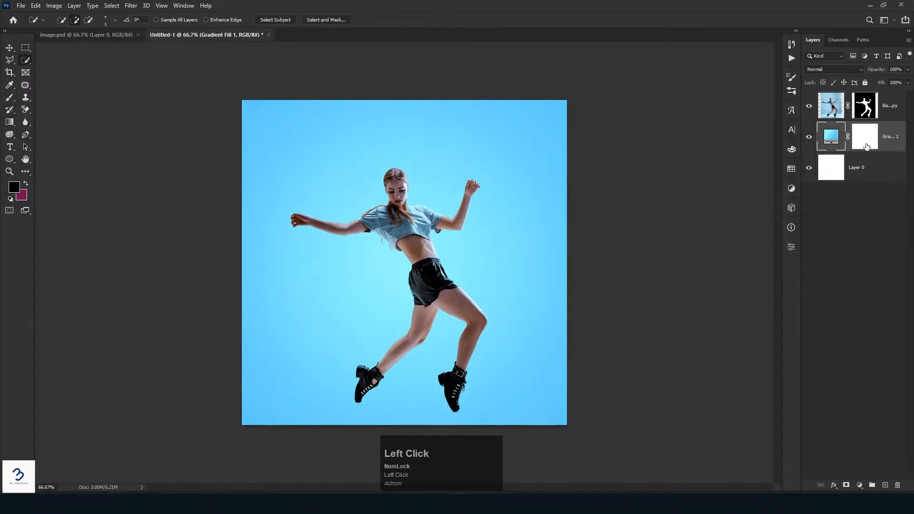
# Step: Brighten the dancer with a clipped Curves adjustment layer, raising curve points to 131/194 and 43/92 (input/output)
pyautogui.click(890, 114)
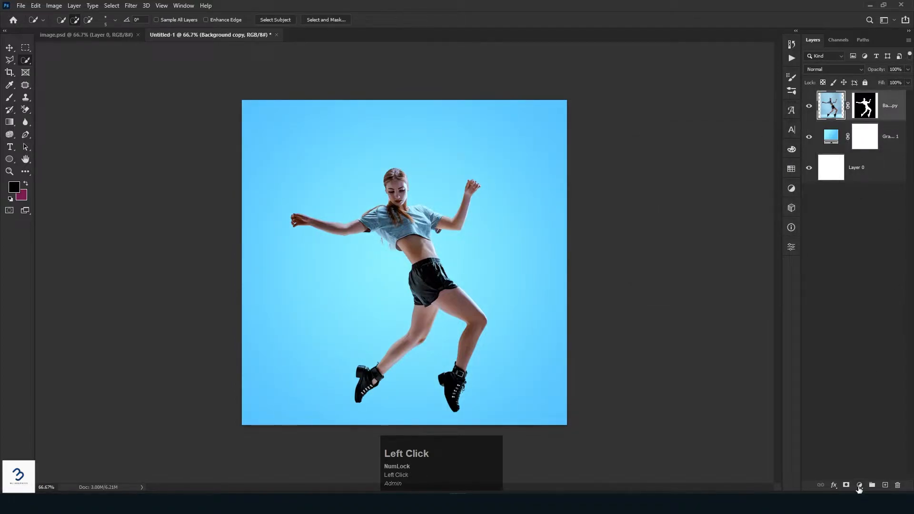
pyautogui.click(859, 485)
pyautogui.click(870, 365)
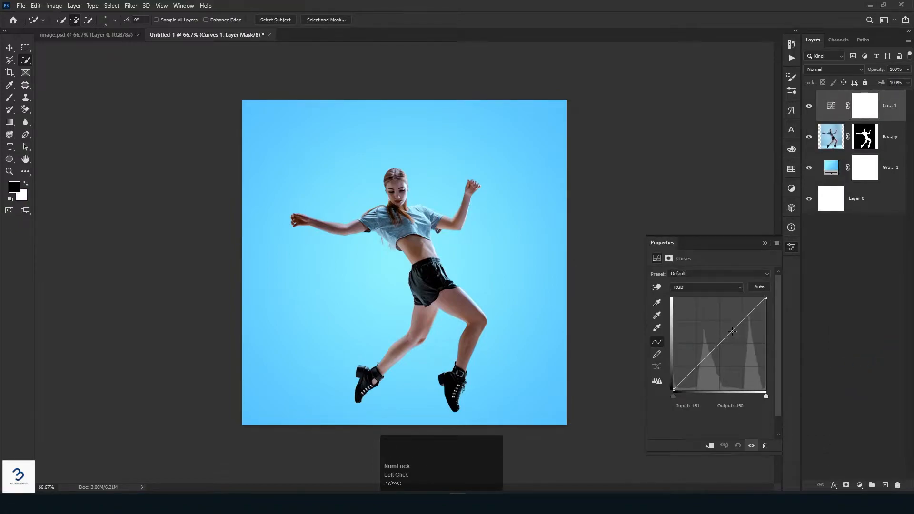
pyautogui.moveTo(732, 332); pyautogui.dragTo(720, 319)
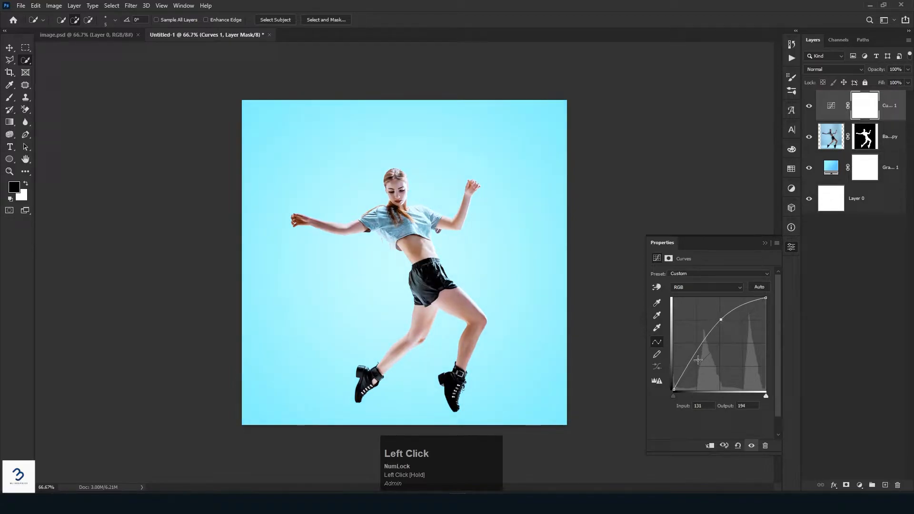
pyautogui.moveTo(689, 363); pyautogui.dragTo(689, 356)
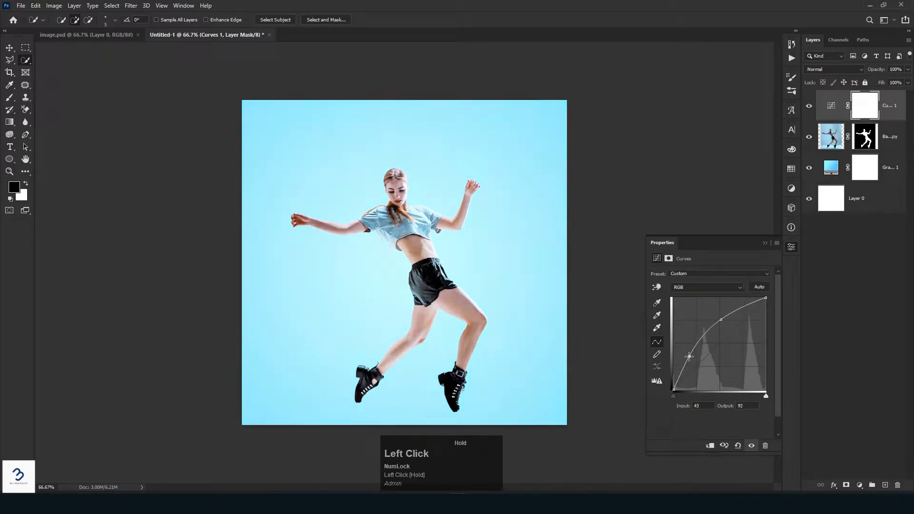
pyautogui.click(761, 244)
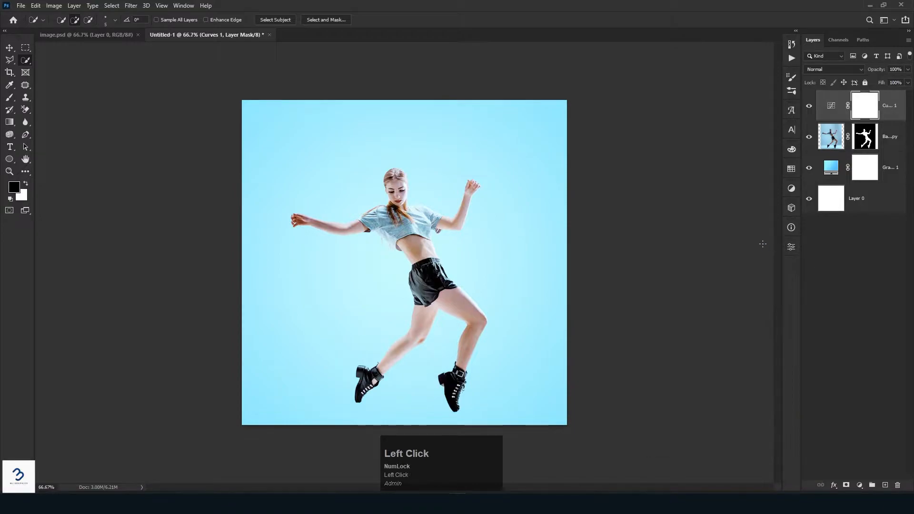
pyautogui.hotkey('ctrl', 'alt', 'g')
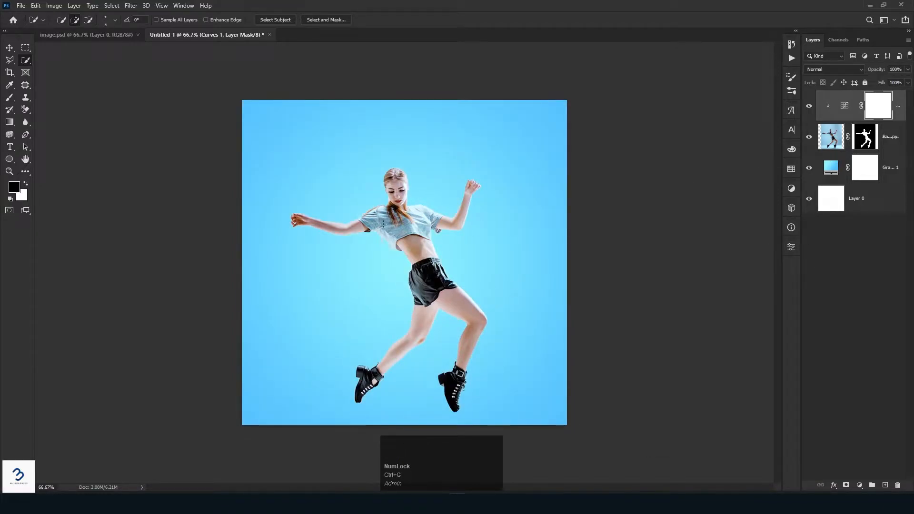
# Step: Add a text layer reading "dance" beside the dancer's head
pyautogui.press('t')
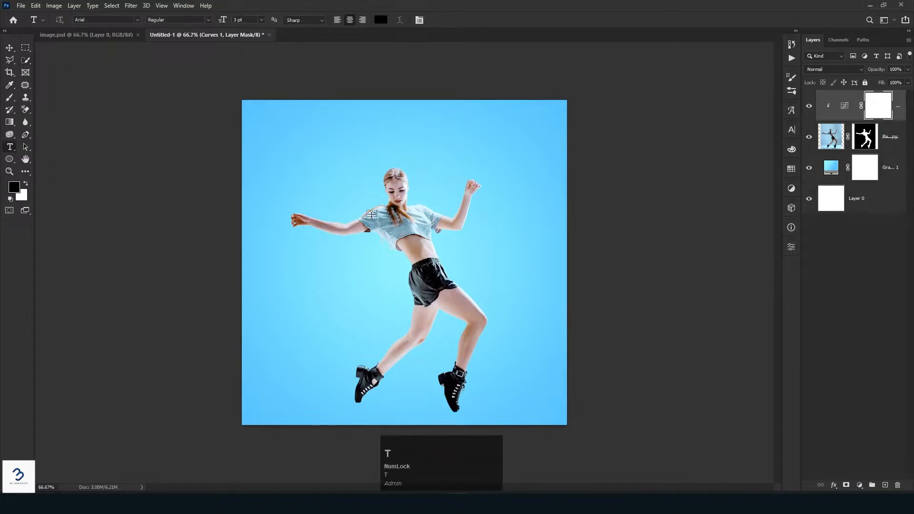
pyautogui.click(340, 182)
pyautogui.write('DAN')
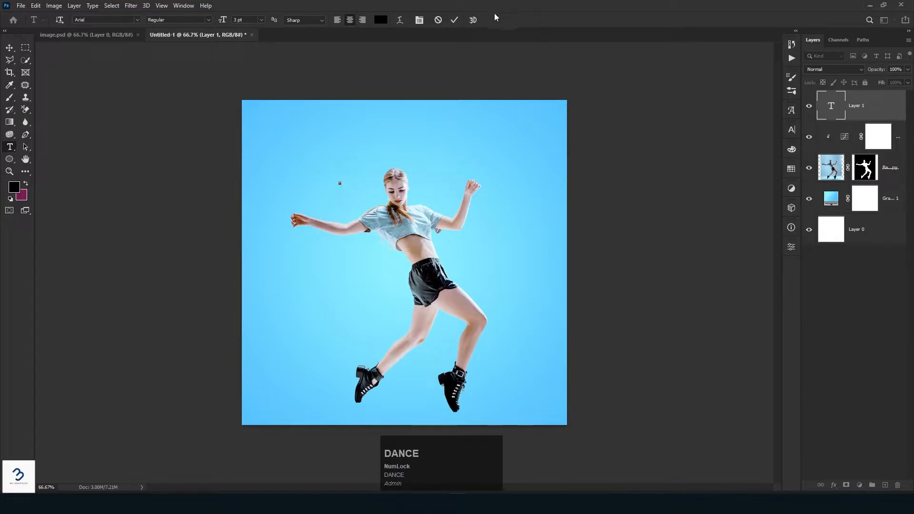
pyautogui.click(455, 19)
# Step: Scale the "dance" text up to about 7520% and centre it horizontally over the dancer's head
pyautogui.hotkey('ctrl', 't')
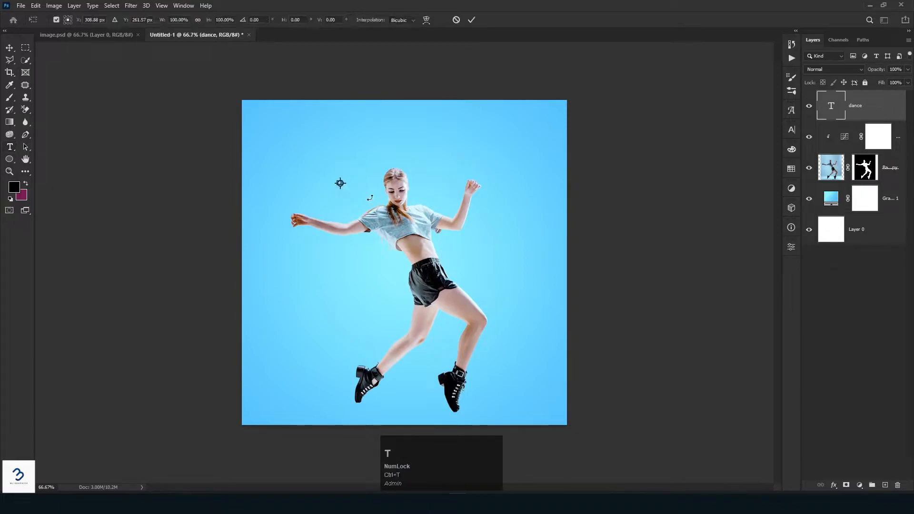
pyautogui.keyDown('alt'); pyautogui.keyDown('shift'); pyautogui.click(340, 183); pyautogui.keyUp('shift'); pyautogui.keyUp('alt')
pyautogui.moveTo(340, 183); pyautogui.dragTo(418, 200)
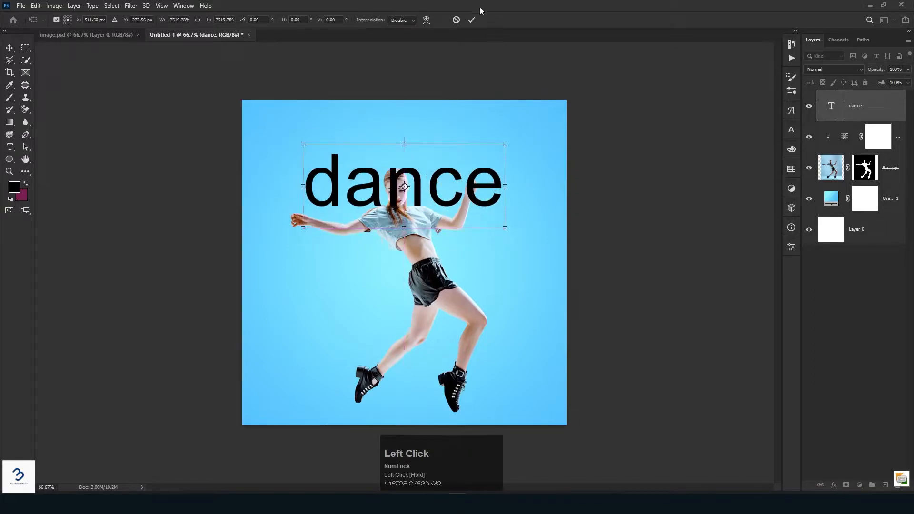
pyautogui.click(472, 21)
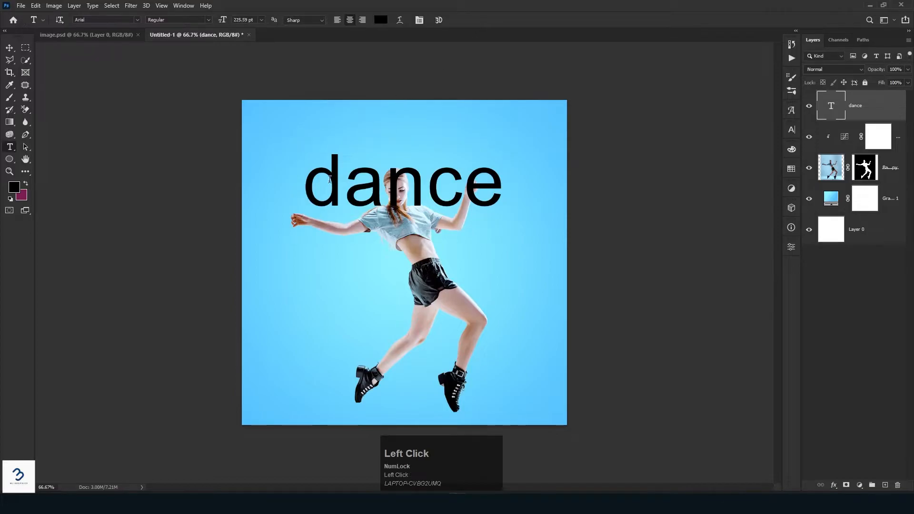
# Step: Change the title's font to Amsterdam and capitalise its first letter so it reads "Dance"
pyautogui.click(138, 20)
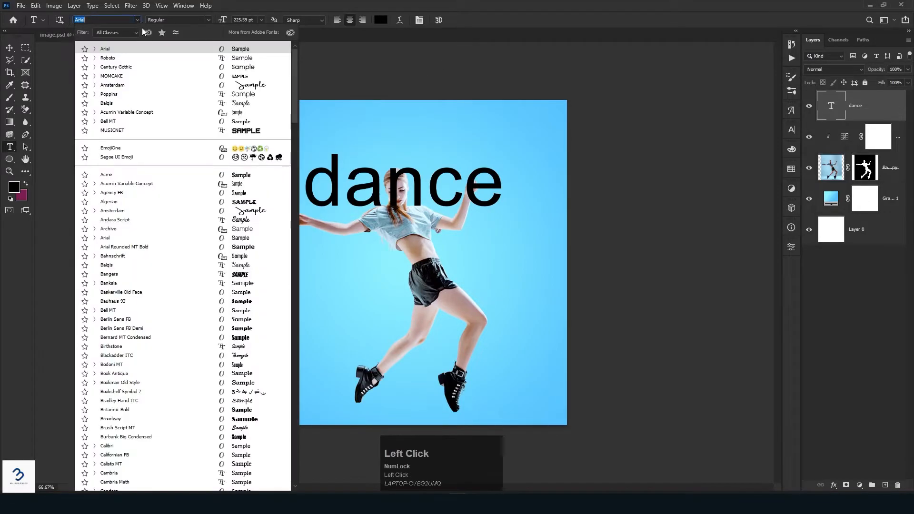
pyautogui.click(160, 84)
pyautogui.moveTo(320, 177); pyautogui.dragTo(302, 183)
pyautogui.write('D')
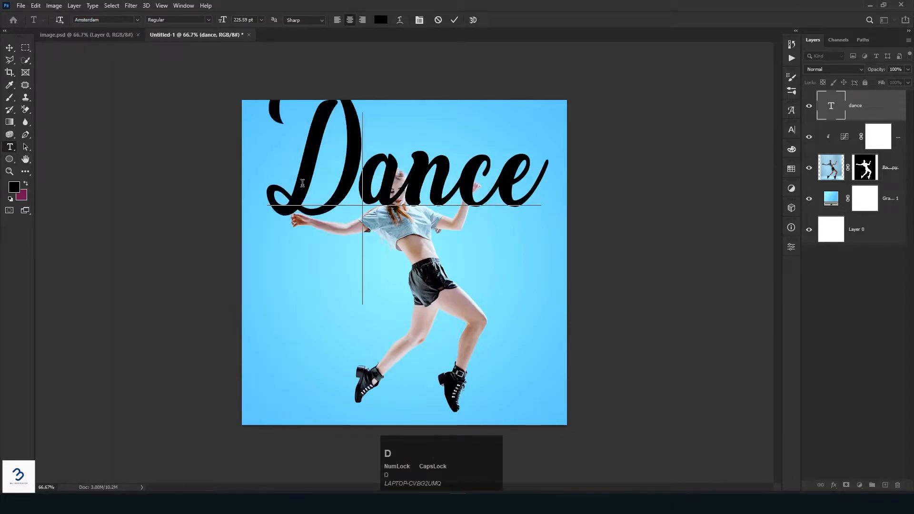
pyautogui.click(454, 20)
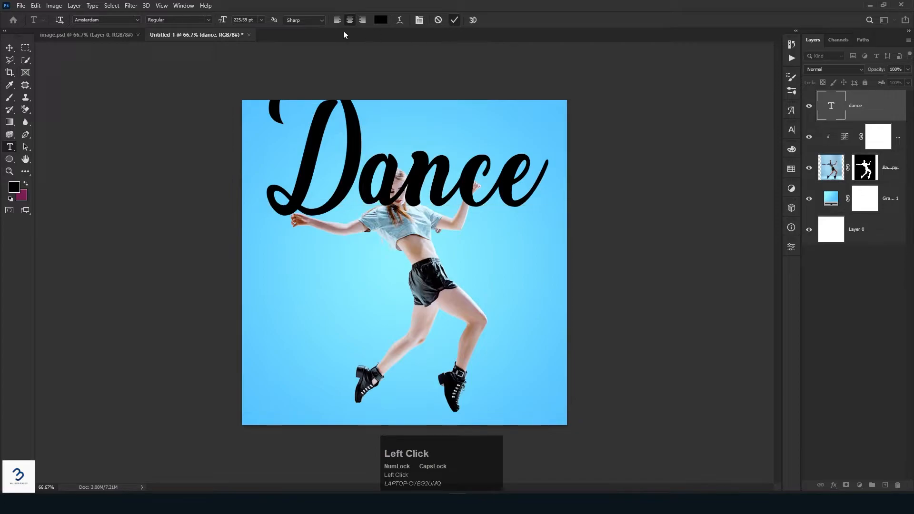
# Step: Add a guide layout with one column, one row and 40 px margins on all sides
pyautogui.click(161, 5)
pyautogui.click(189, 300)
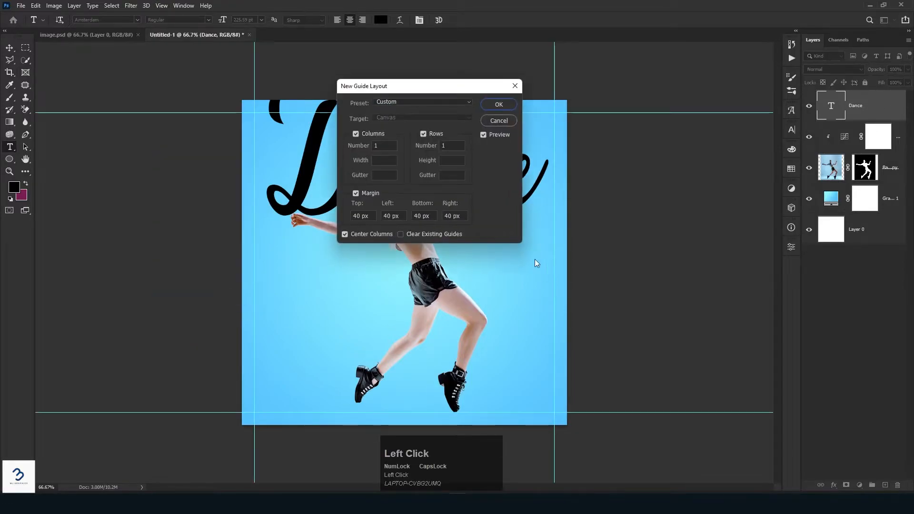
pyautogui.click(498, 105)
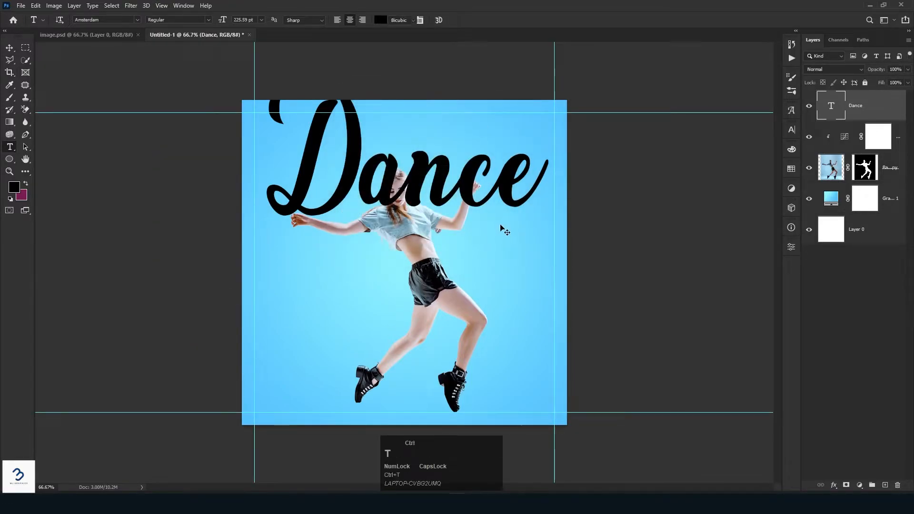
# Step: Scale the "Dance" title to about 81% just below the upper margin guide, and move its layer beneath the dancer
pyautogui.hotkey('ctrl', 't')
pyautogui.moveTo(440, 189); pyautogui.dragTo(438, 222)
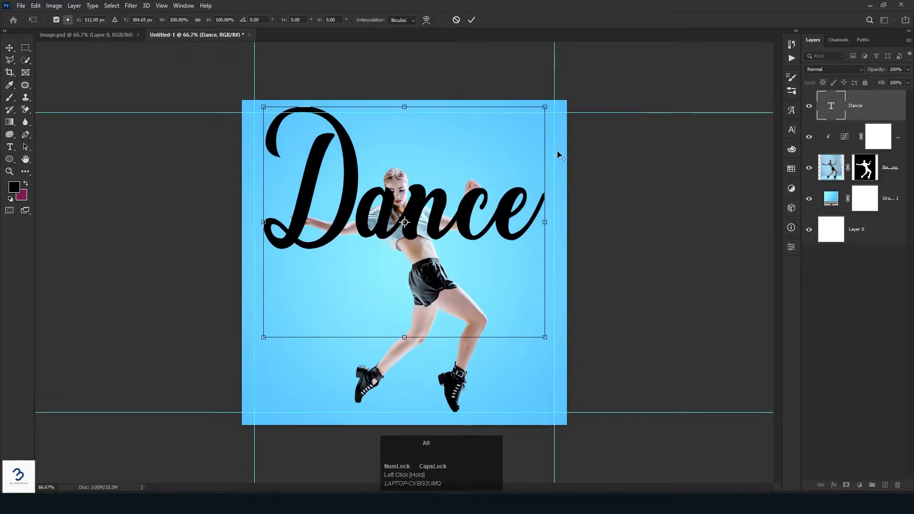
pyautogui.moveTo(544, 107); pyautogui.dragTo(516, 136)
pyautogui.moveTo(453, 214); pyautogui.dragTo(445, 198)
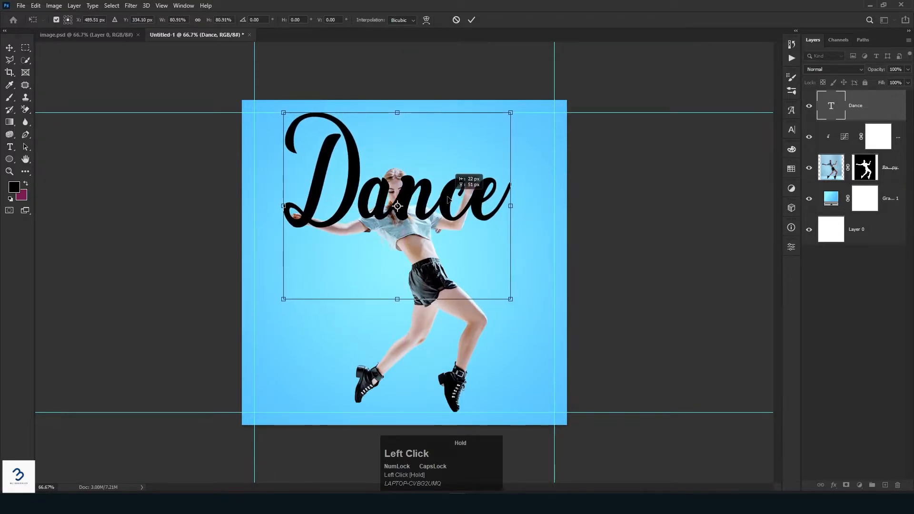
pyautogui.click(472, 20)
pyautogui.moveTo(859, 109); pyautogui.dragTo(863, 185)
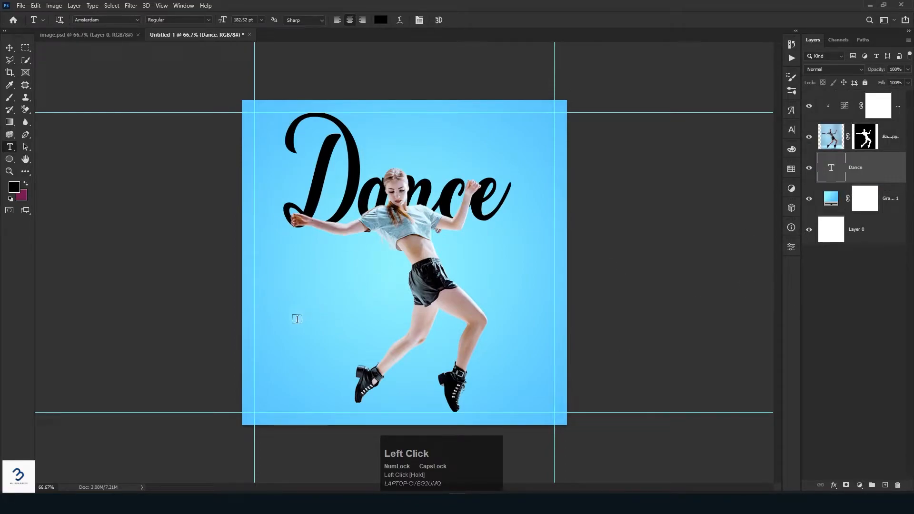
# Step: Add a text layer reading "JOIN NOW" in the empty area beside the dancer's legs
pyautogui.click(287, 331)
pyautogui.write('JOI')
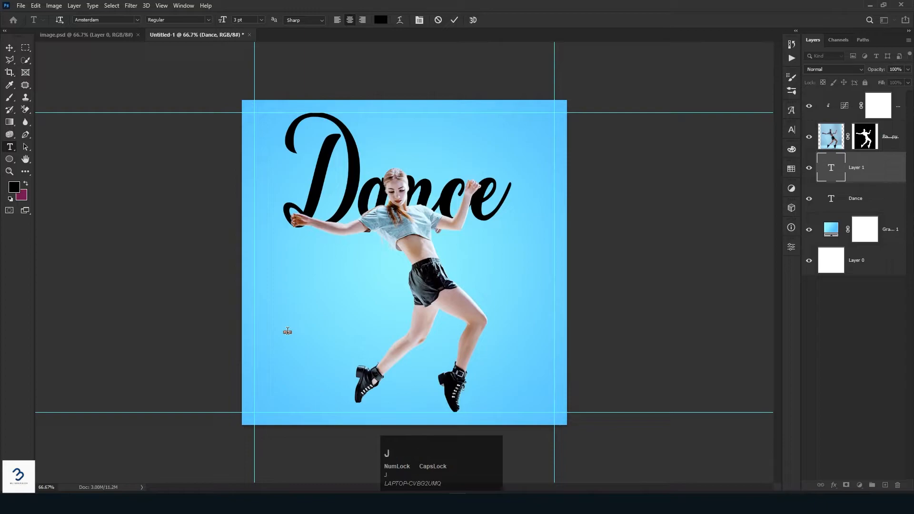
pyautogui.write('N NO')
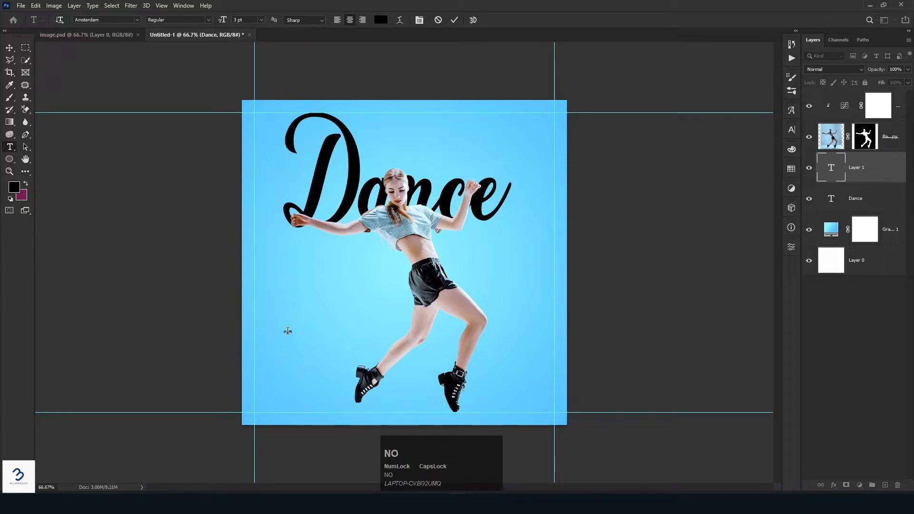
pyautogui.click(455, 19)
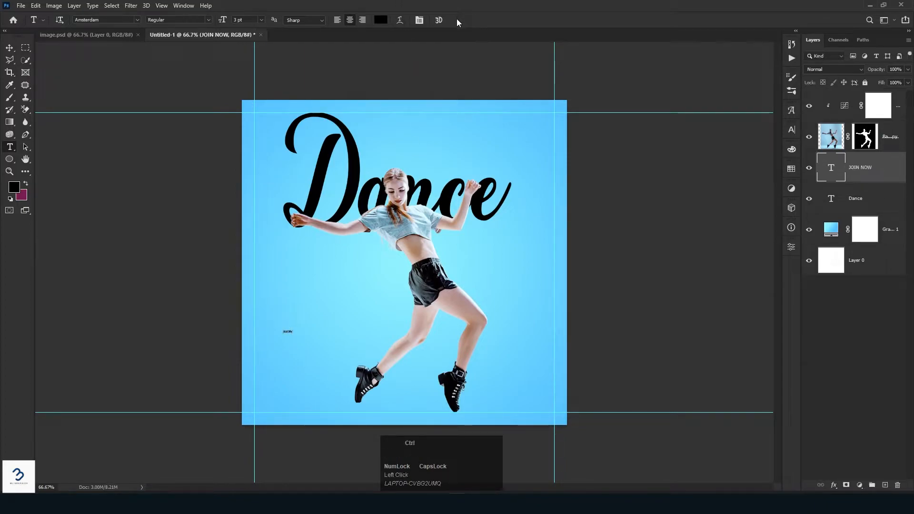
# Step: Enlarge the "JOIN NOW" text to about 35 pt and place it above the "ance" of the title
pyautogui.hotkey('ctrl', 't')
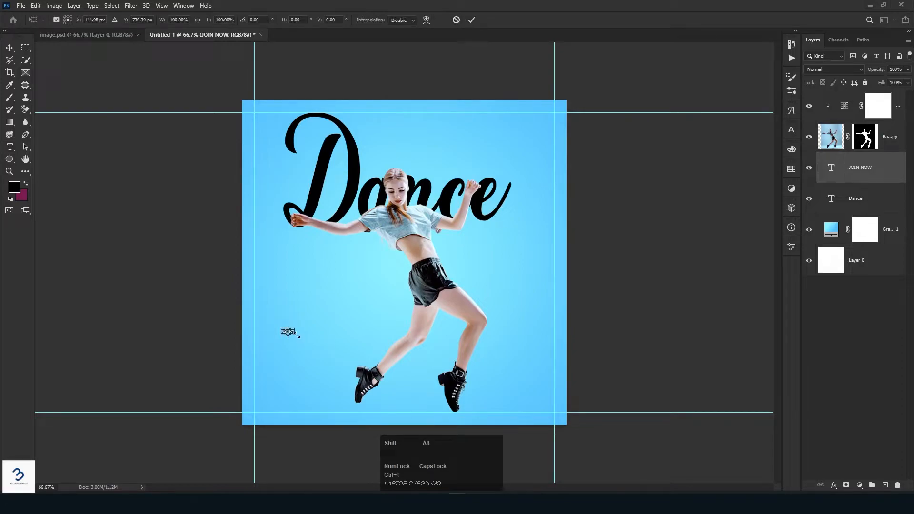
pyautogui.moveTo(296, 337); pyautogui.dragTo(344, 356)
pyautogui.moveTo(345, 300); pyautogui.dragTo(487, 132)
pyautogui.click(471, 20)
# Step: Set the "JOIN NOW" text in Arial with a tracking of 700
pyautogui.press('t')
pyautogui.click(137, 20)
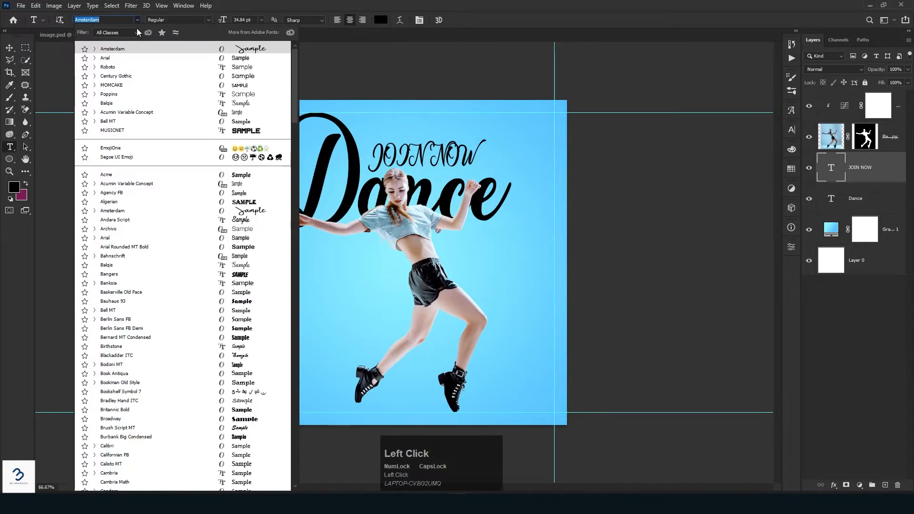
pyautogui.click(135, 58)
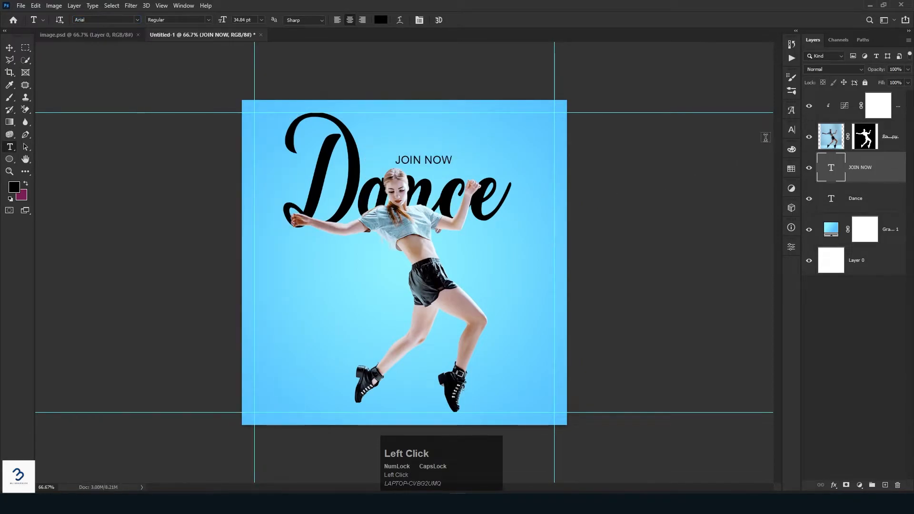
pyautogui.click(792, 132)
pyautogui.click(753, 164)
pyautogui.moveTo(739, 164)
pyautogui.mouseDown()
pyautogui.moveTo(757, 166)
pyautogui.moveTo(740, 165)
pyautogui.mouseUp()
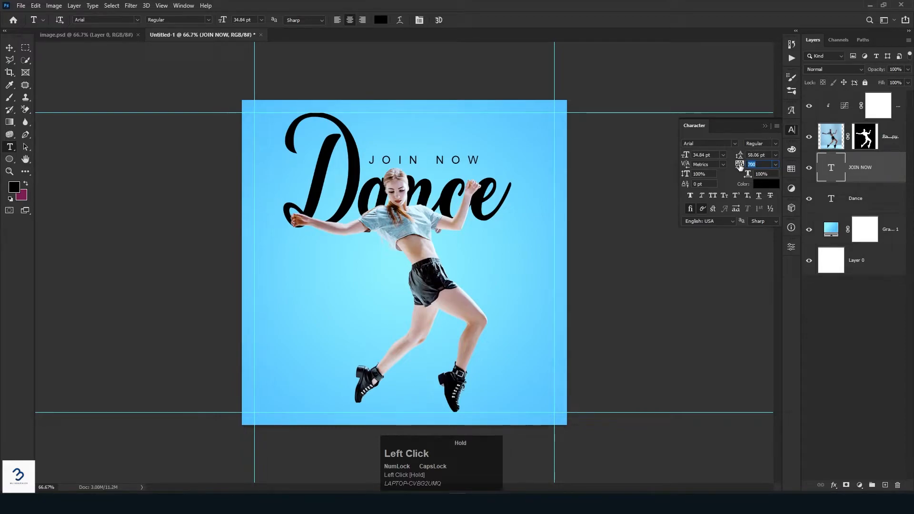
pyautogui.click(764, 126)
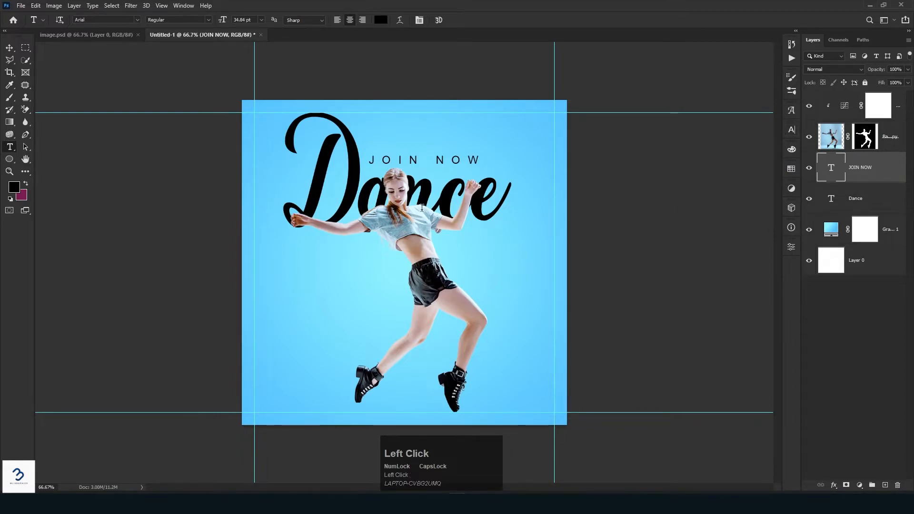
# Step: Add a text layer reading "Classis" beside the dancer's legs and set its font to Amsterdam
pyautogui.click(311, 312)
pyautogui.write('C')
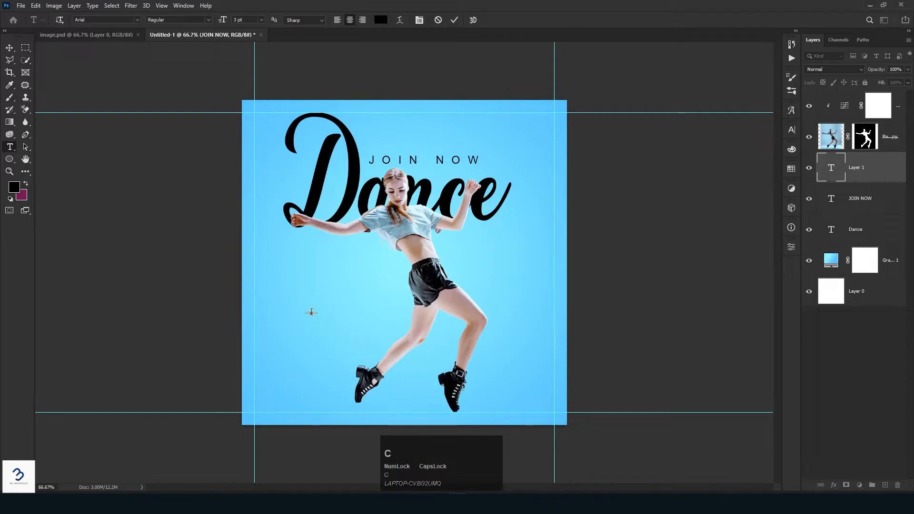
pyautogui.press('capslock')
pyautogui.write('lais')
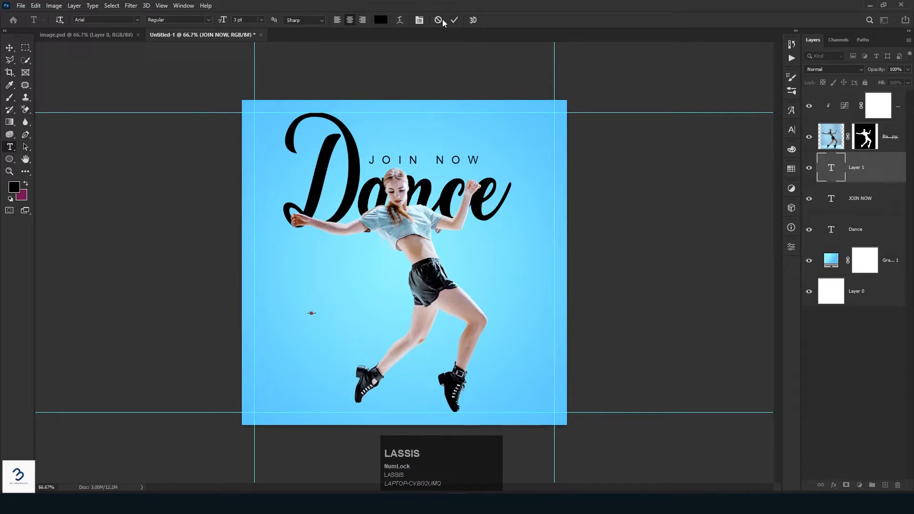
pyautogui.click(455, 20)
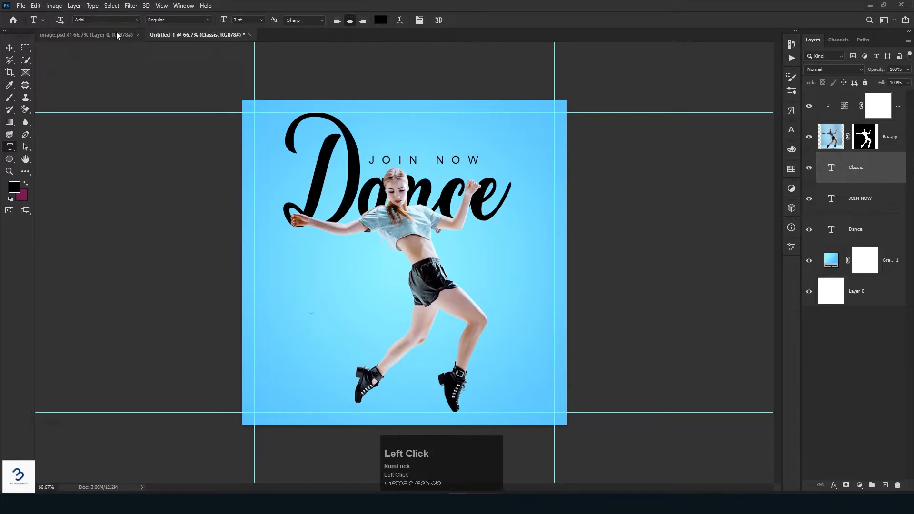
pyautogui.click(138, 20)
pyautogui.click(134, 57)
# Step: Scale the "Classis" text up to about 1525% and place it across the dancer's shorts
pyautogui.hotkey('ctrl', 't')
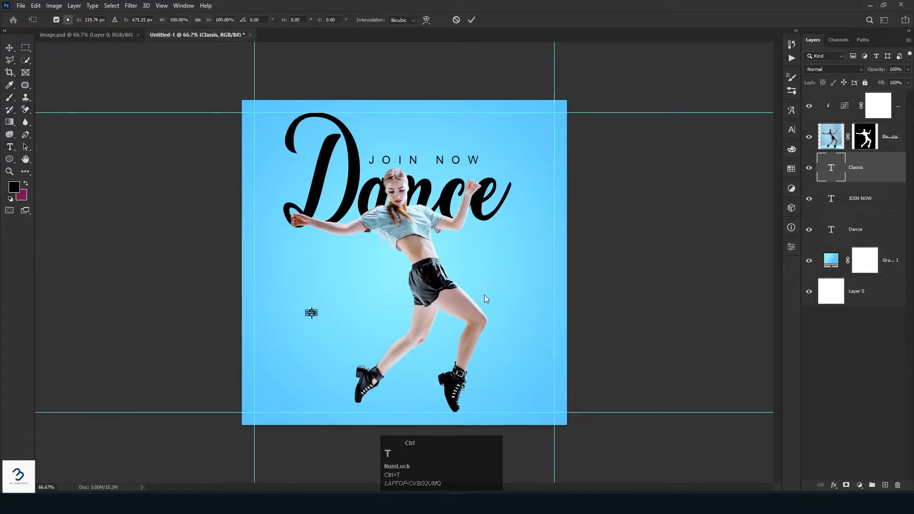
pyautogui.keyDown('alt'); pyautogui.keyDown('shift'); pyautogui.click(312, 313); pyautogui.keyUp('shift'); pyautogui.keyUp('alt')
pyautogui.keyDown('alt'); pyautogui.keyDown('shift'); pyautogui.moveTo(378, 346); pyautogui.dragTo(379, 346); pyautogui.keyUp('shift'); pyautogui.keyUp('alt')
pyautogui.moveTo(333, 313); pyautogui.dragTo(455, 286)
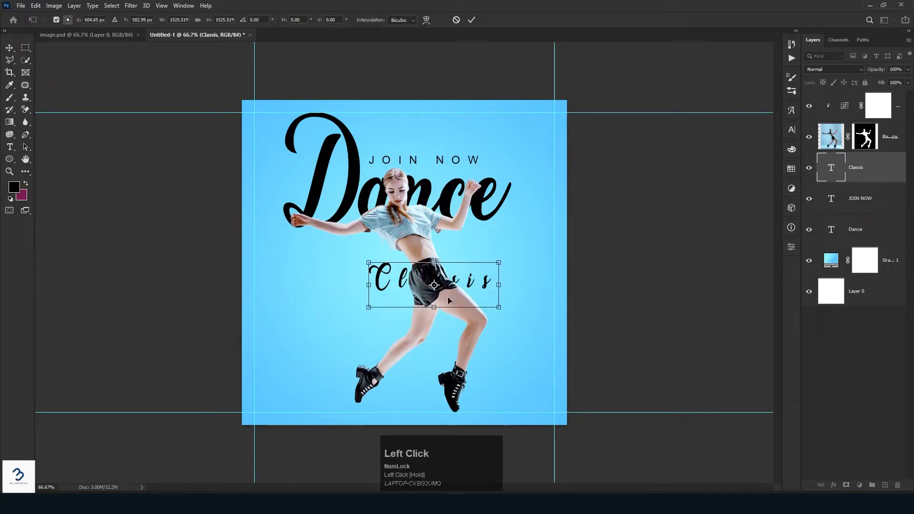
pyautogui.click(471, 20)
# Step: Set the tracking of the "Classis" text to 0 and move its layer above all the others
pyautogui.click(791, 129)
pyautogui.click(760, 164)
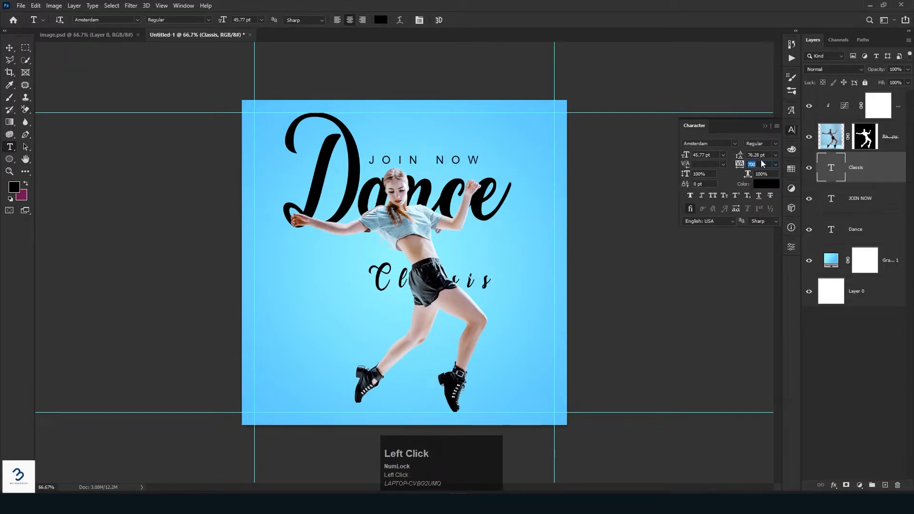
pyautogui.write('0')
pyautogui.press('Return')
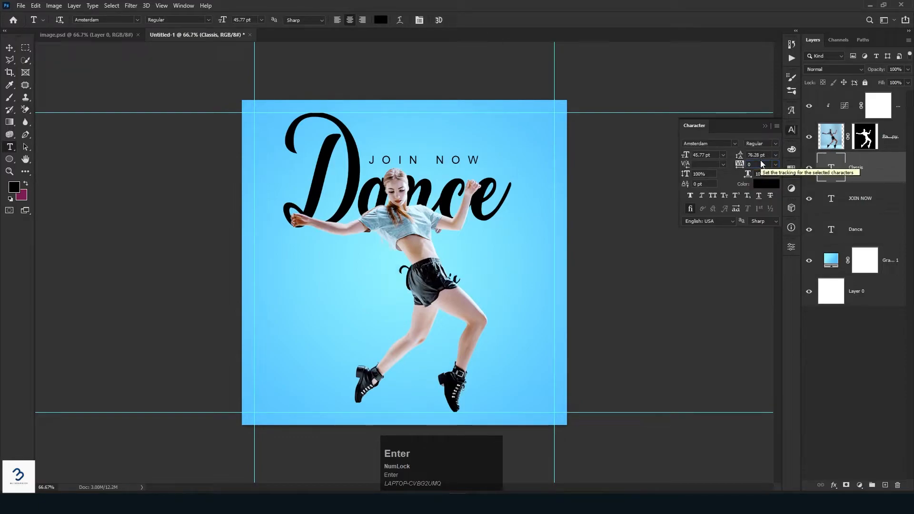
pyautogui.moveTo(855, 167); pyautogui.dragTo(856, 101)
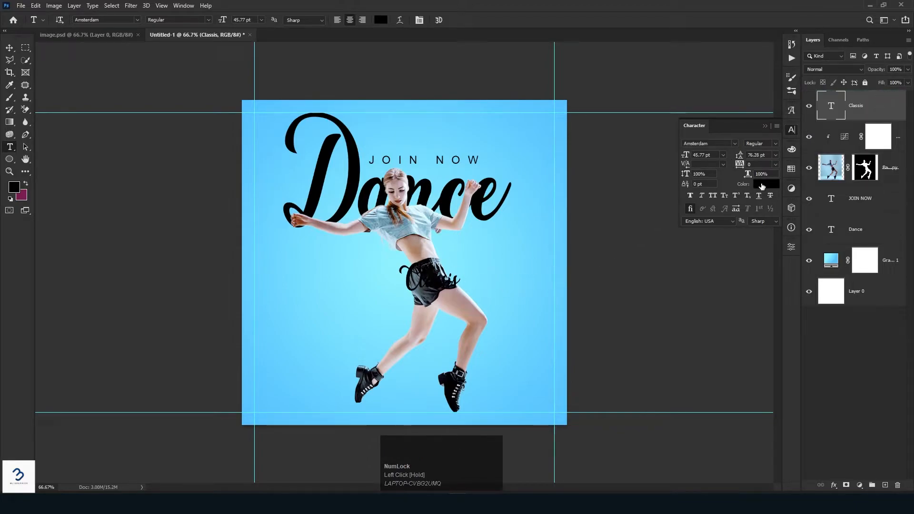
# Step: Change the colour of the "Classis" text to white (#ffffff)
pyautogui.click(761, 186)
pyautogui.moveTo(611, 97); pyautogui.dragTo(598, 74)
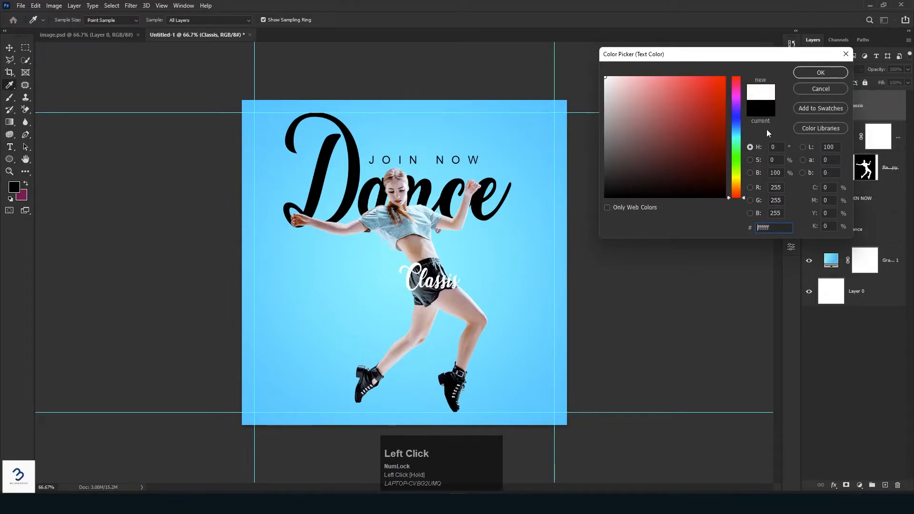
pyautogui.click(813, 72)
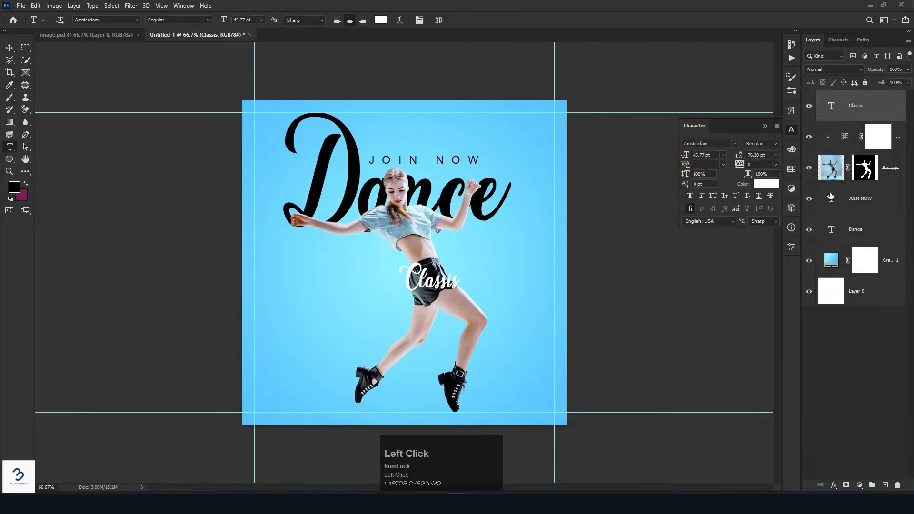
# Step: Recolour the "JOIN NOW" text white (#ffffff)
pyautogui.doubleClick(831, 198)
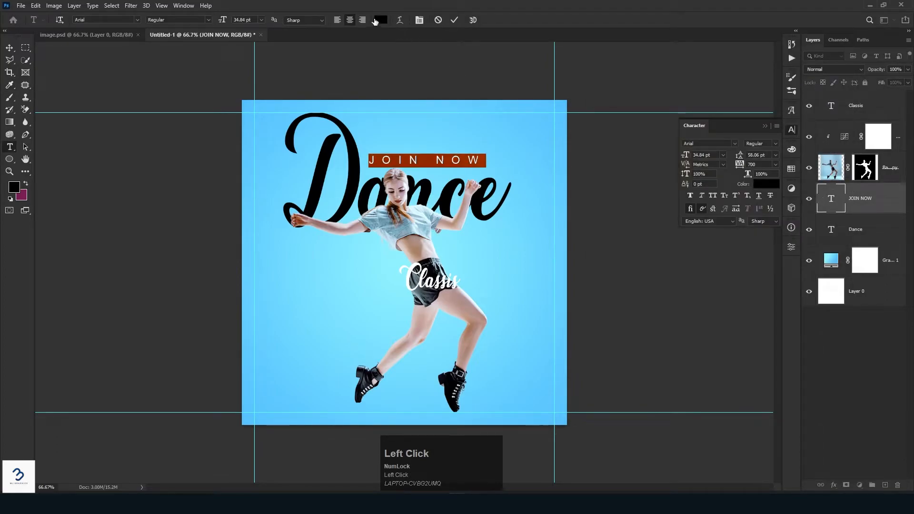
pyautogui.click(380, 22)
pyautogui.moveTo(611, 90); pyautogui.dragTo(601, 74)
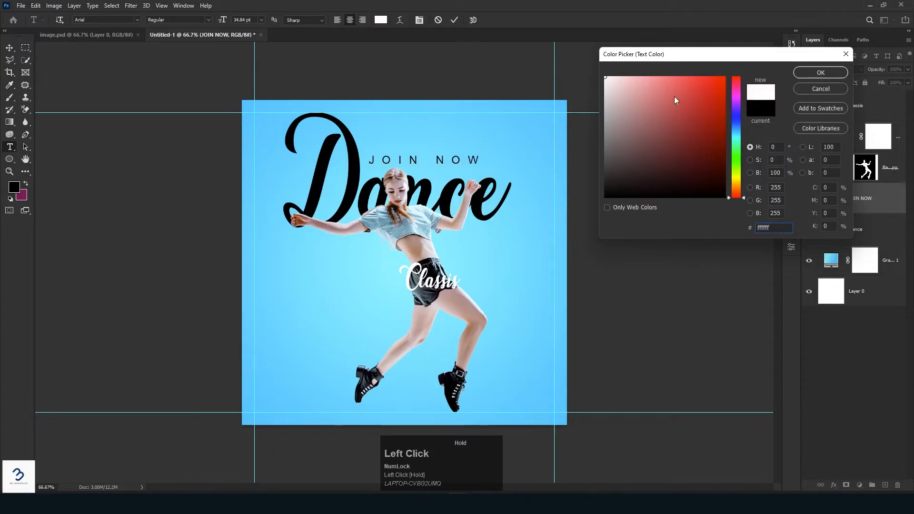
pyautogui.click(820, 73)
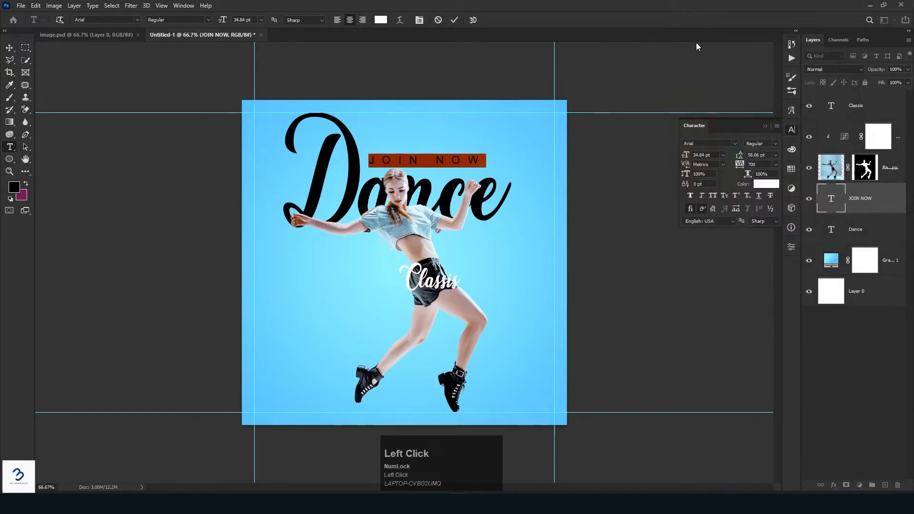
pyautogui.click(454, 20)
# Step: Scale the "Classis" text to about 212% and position it over the dancer's shorts and thighs
pyautogui.click(856, 107)
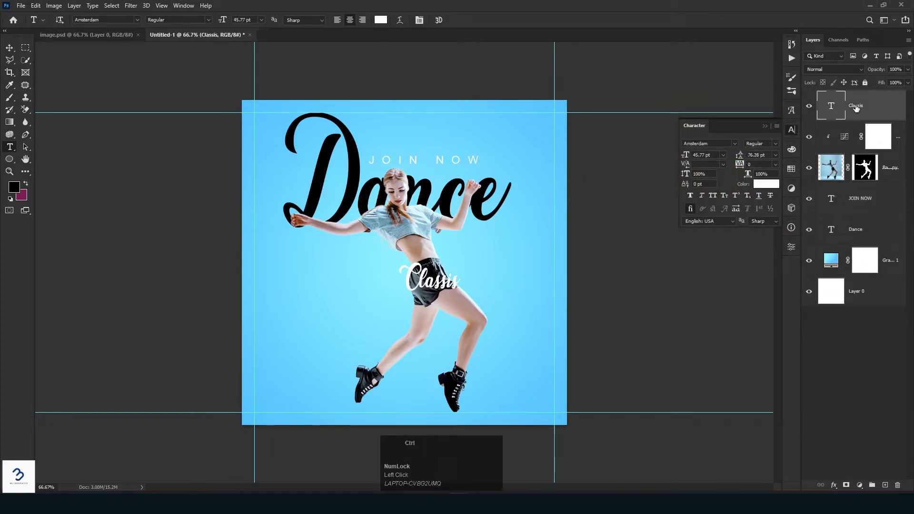
pyautogui.hotkey('ctrl', 't')
pyautogui.moveTo(462, 309); pyautogui.dragTo(500, 337)
pyautogui.moveTo(451, 285); pyautogui.dragTo(442, 307)
pyautogui.moveTo(491, 261)
pyautogui.mouseDown()
pyautogui.moveTo(481, 268)
pyautogui.moveTo(488, 256)
pyautogui.mouseUp()
pyautogui.moveTo(446, 296); pyautogui.dragTo(446, 287)
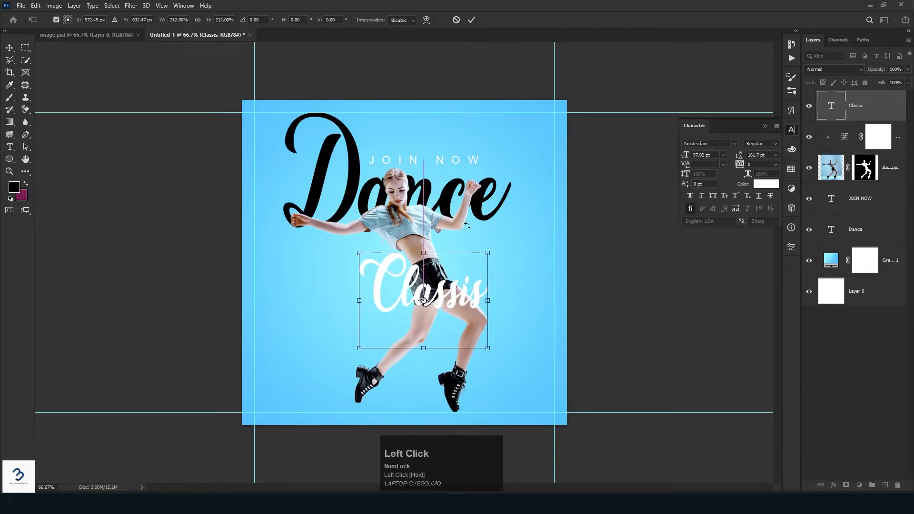
pyautogui.click(472, 20)
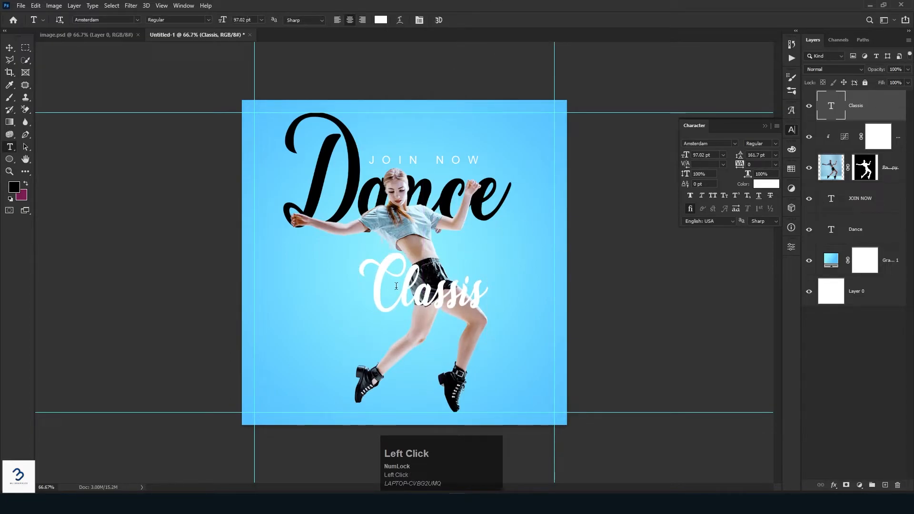
# Step: Add a separate text layer reading "logo" in the poster's lower-left area
pyautogui.click(292, 370)
pyautogui.write('LO')
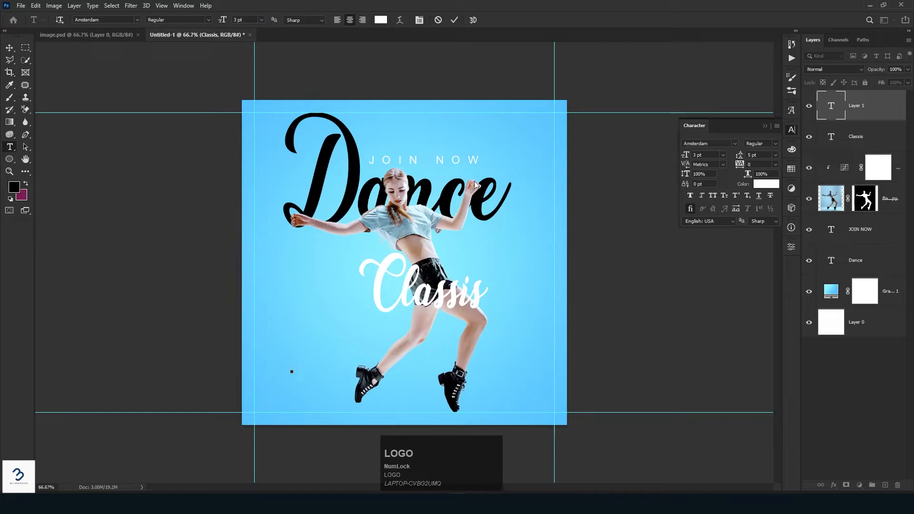
pyautogui.write('go')
pyautogui.click(455, 20)
# Step: Scale the "logo" text to about 1493% and set its font to Arial
pyautogui.hotkey('ctrl', 't')
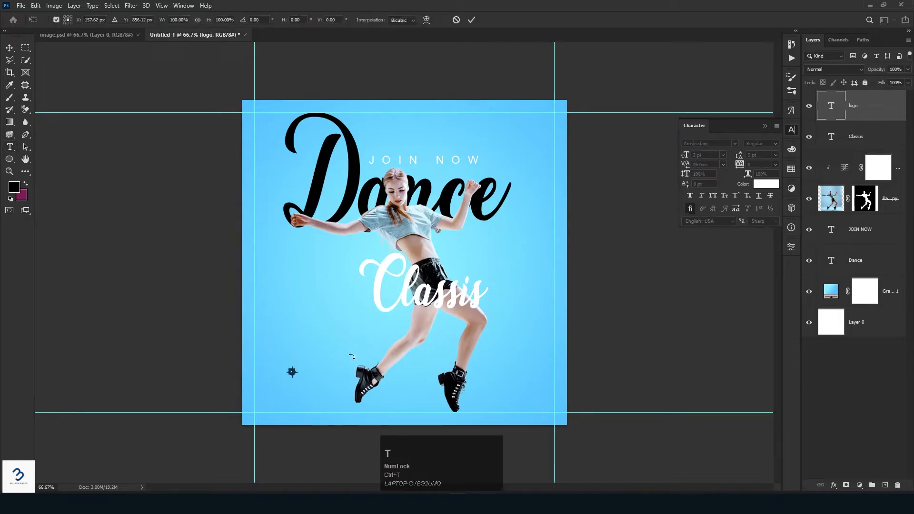
pyautogui.keyDown('alt'); pyautogui.keyDown('shift'); pyautogui.click(293, 373); pyautogui.keyUp('shift'); pyautogui.keyUp('alt')
pyautogui.moveTo(292, 372); pyautogui.dragTo(308, 391)
pyautogui.click(471, 20)
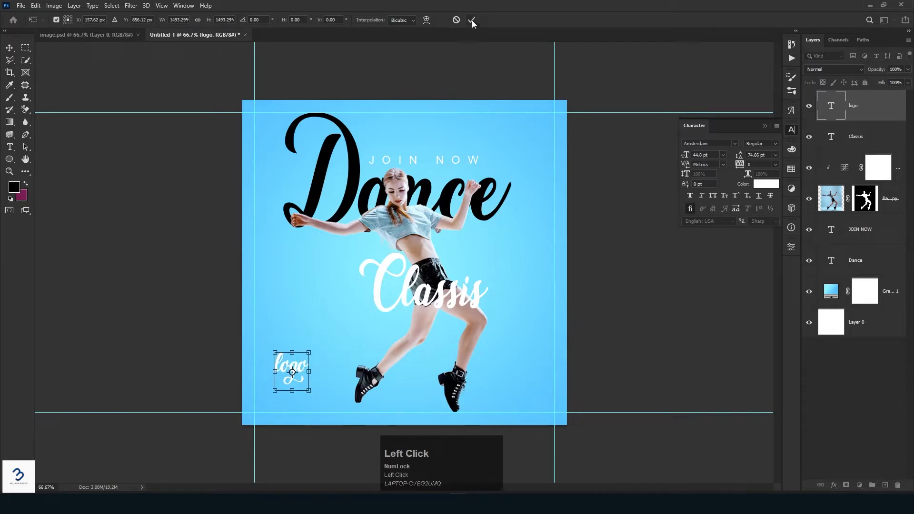
pyautogui.click(136, 19)
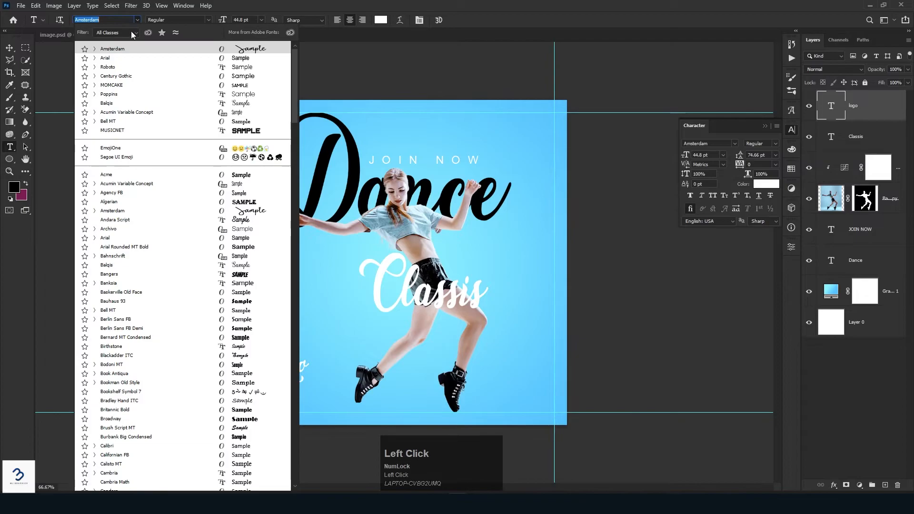
pyautogui.click(128, 55)
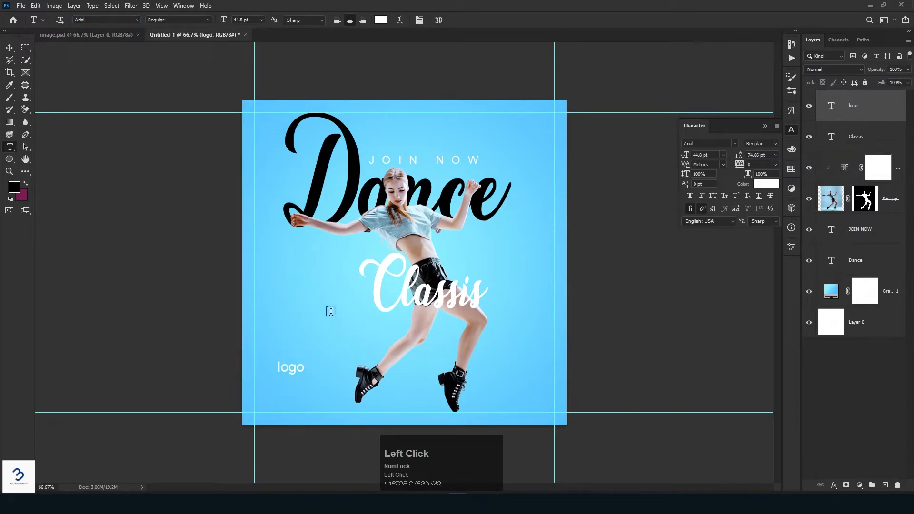
# Step: Move the "logo" text to the poster's upper-right area against the vertical guide and recolour it black (#000000)
pyautogui.hotkey('ctrl', 't')
pyautogui.moveTo(299, 373); pyautogui.dragTo(549, 145)
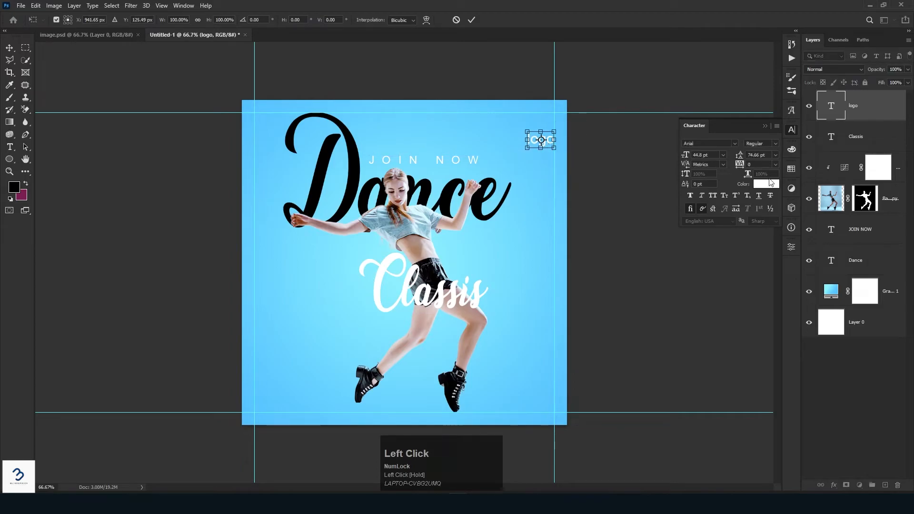
pyautogui.click(472, 20)
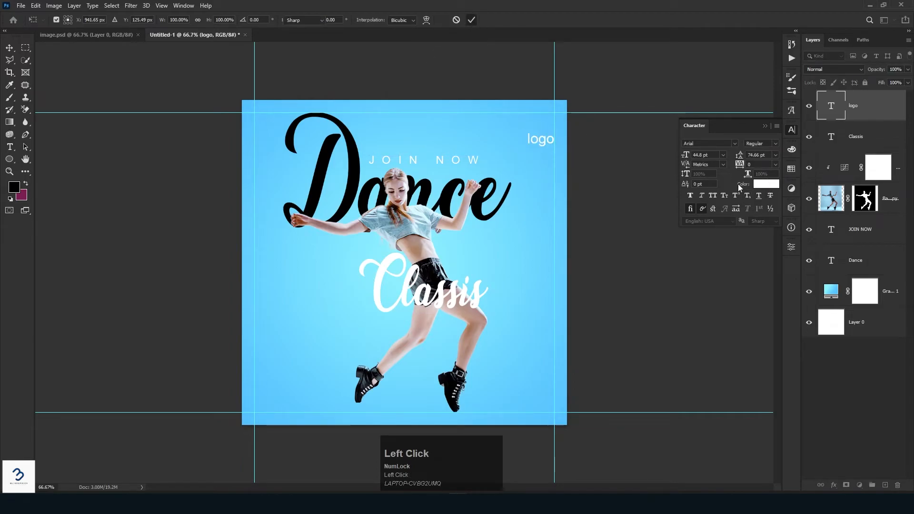
pyautogui.click(766, 184)
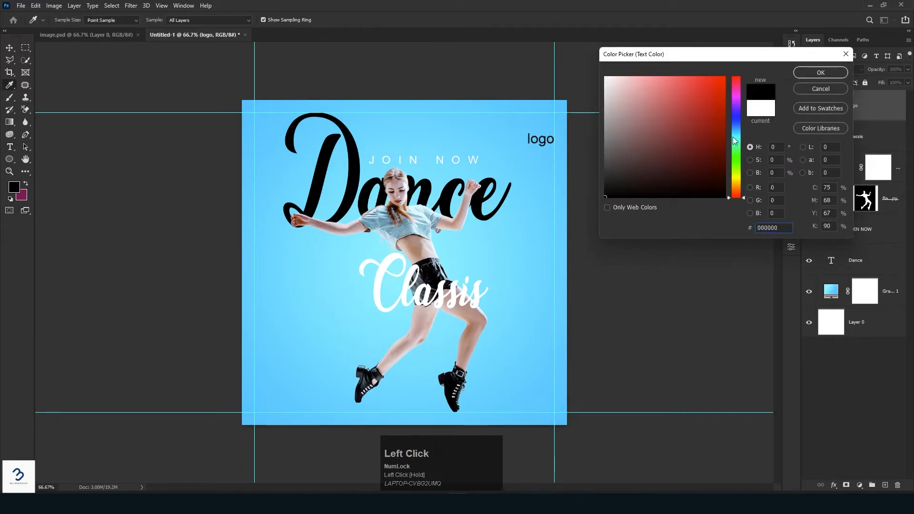
pyautogui.click(820, 72)
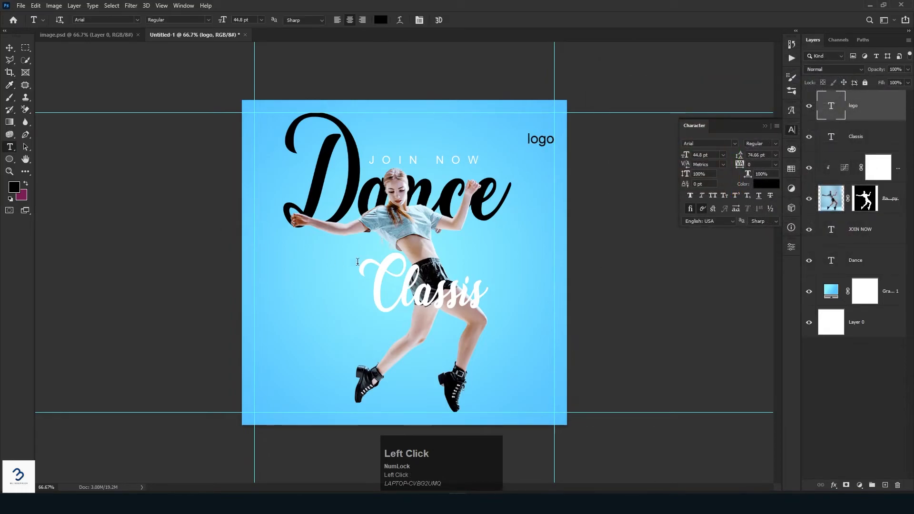
# Step: Open flamenco-male-dancer-silhouettes.png and copy its silhouette layer into the poster document
pyautogui.hotkey('ctrl', 'o')
pyautogui.doubleClick(189, 97)
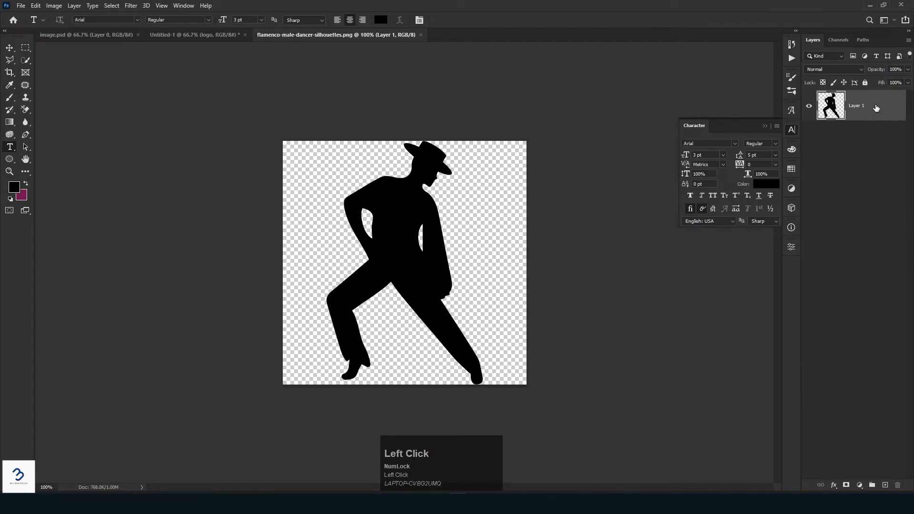
pyautogui.moveTo(876, 107); pyautogui.dragTo(476, 171)
# Step: Scale the dancer silhouette to about 13.64% and position it directly above the "logo" text
pyautogui.hotkey('ctrl', 't')
pyautogui.moveTo(547, 249); pyautogui.dragTo(504, 177)
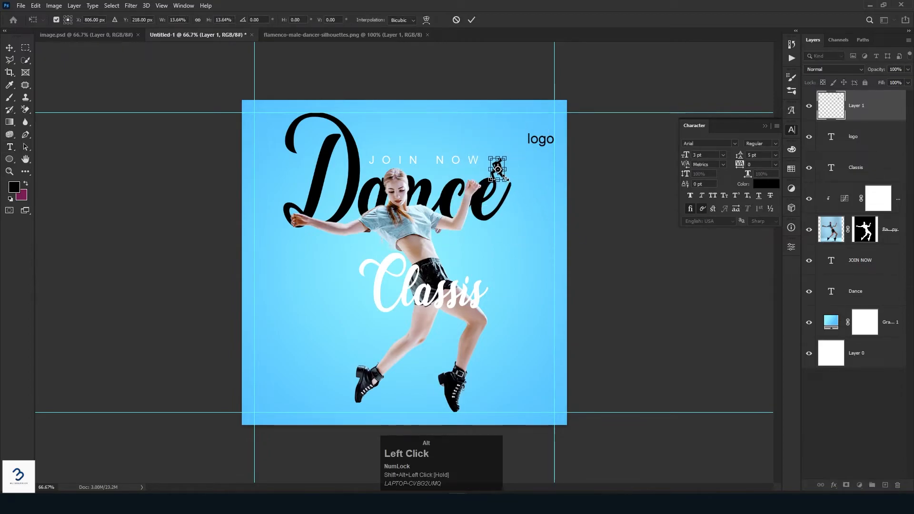
pyautogui.scroll(4, 504, 178)
pyautogui.moveTo(521, 145); pyautogui.dragTo(336, 460)
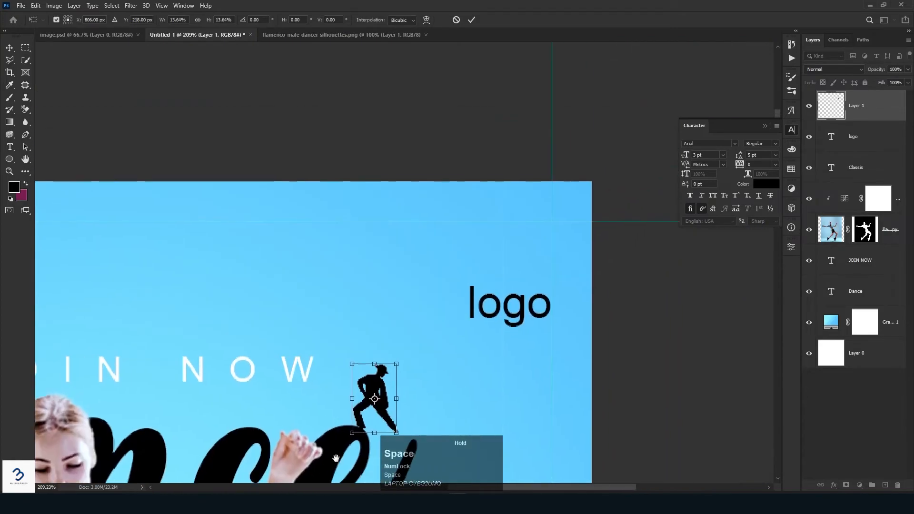
pyautogui.moveTo(386, 379); pyautogui.dragTo(504, 251)
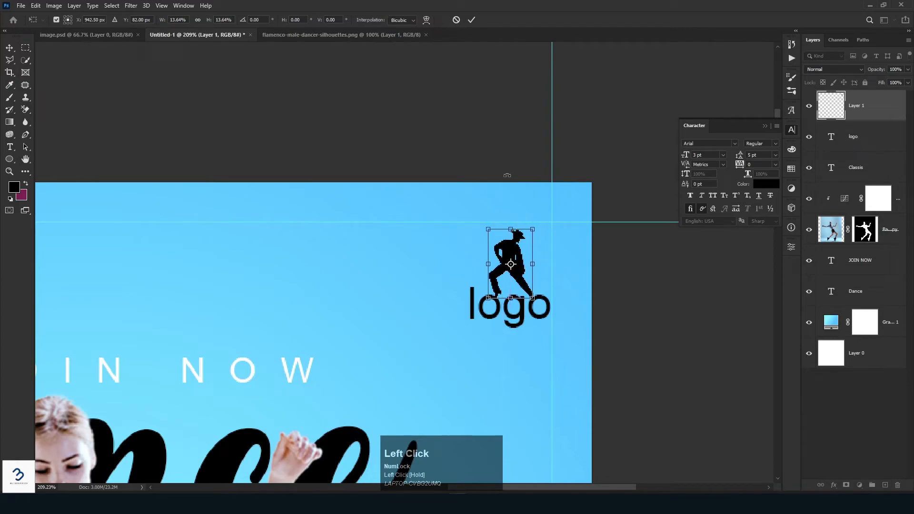
pyautogui.click(472, 20)
# Step: Scale the silhouette and "logo" text together to about 65% and fit them into the upper-right corner of the guides
pyautogui.keyDown('ctrl'); pyautogui.click(862, 137); pyautogui.keyUp('ctrl')
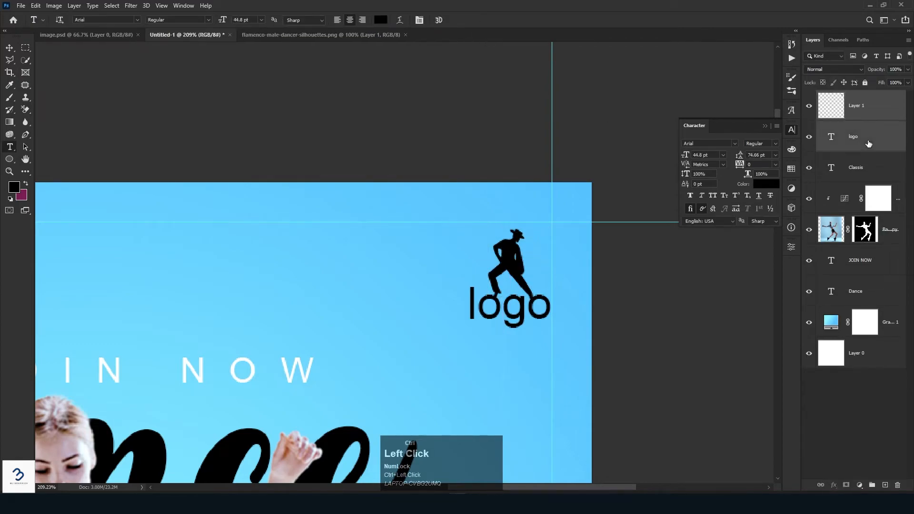
pyautogui.hotkey('ctrl', 't')
pyautogui.moveTo(550, 329); pyautogui.dragTo(532, 280)
pyautogui.click(472, 20)
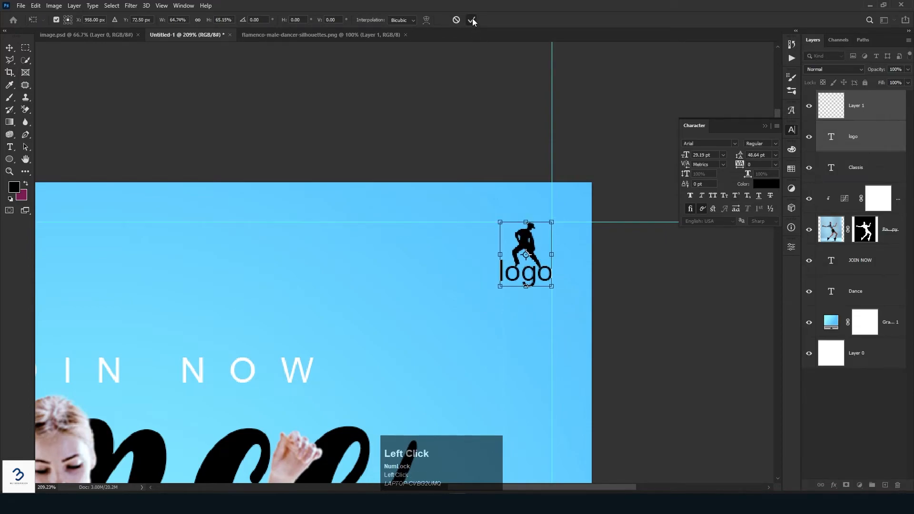
# Step: Add a text line in the poster's lower-left area reading "CONTACT:-" followed by the contact phone number
pyautogui.press('t')
pyautogui.scroll(-5, 450, 241)
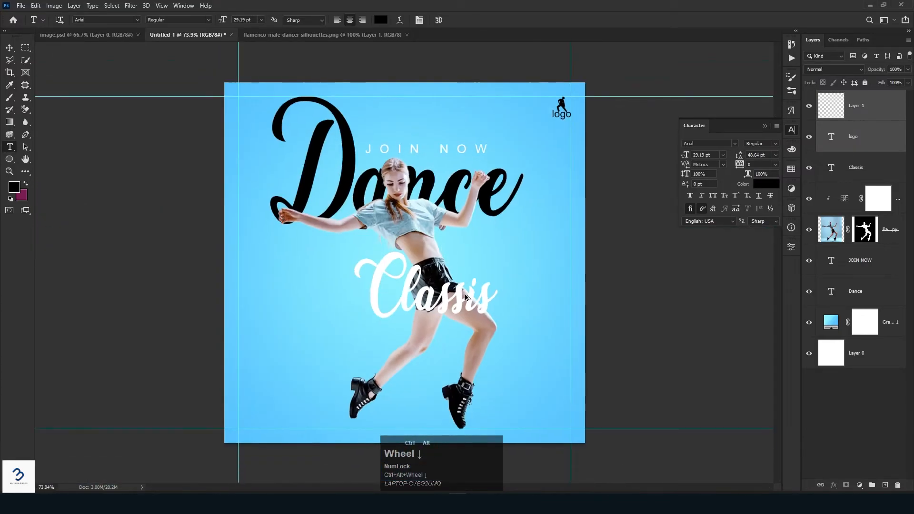
pyautogui.scroll(-1, 432, 316)
pyautogui.click(284, 365)
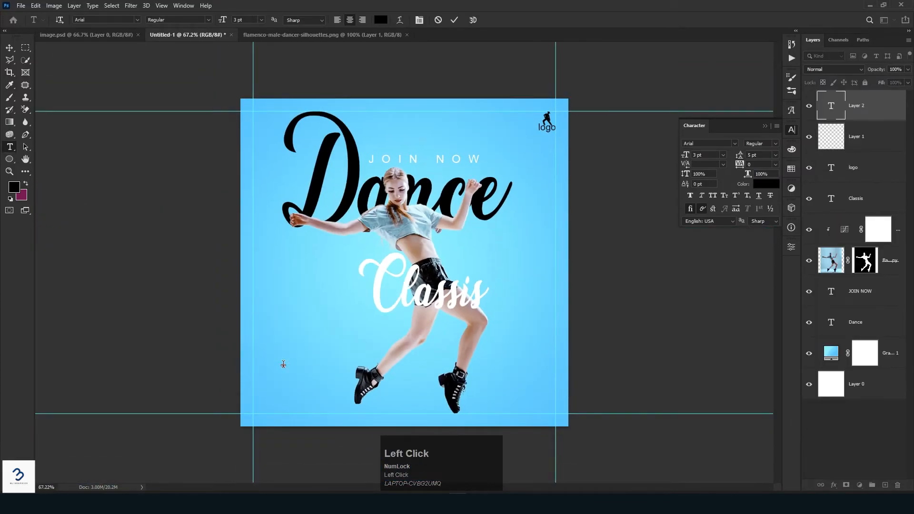
pyautogui.press('capslock')
pyautogui.write('CO')
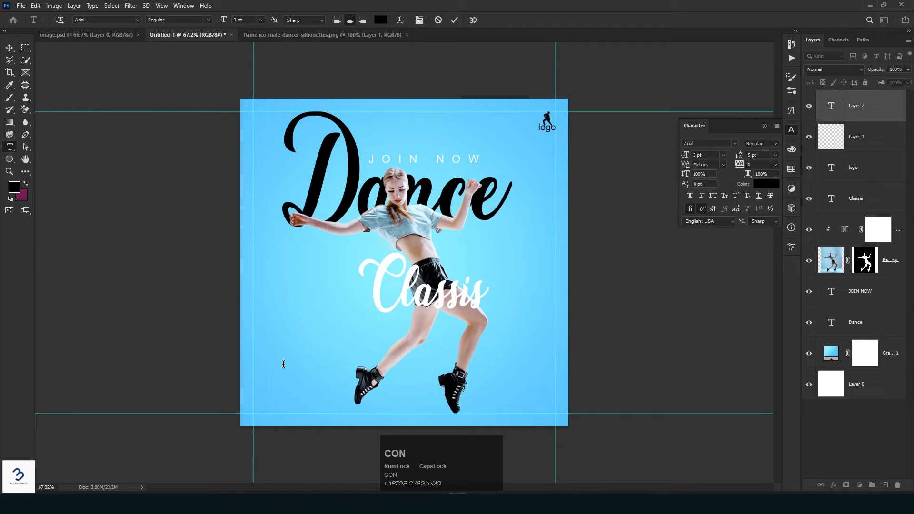
pyautogui.press('shift')
pyautogui.write('+')
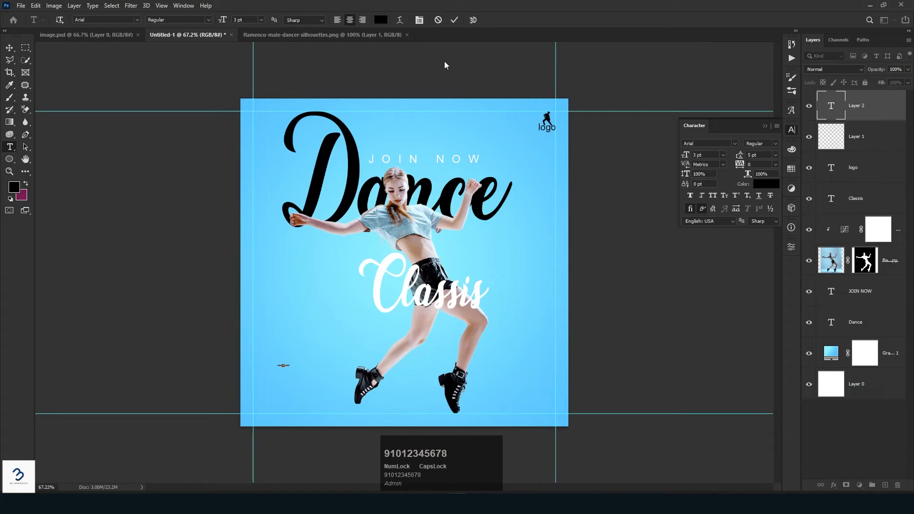
pyautogui.write('9')
pyautogui.click(454, 22)
# Step: Set the contact text's font size to 20 pt, keeping the Regular style
pyautogui.hotkey('ctrl', 't')
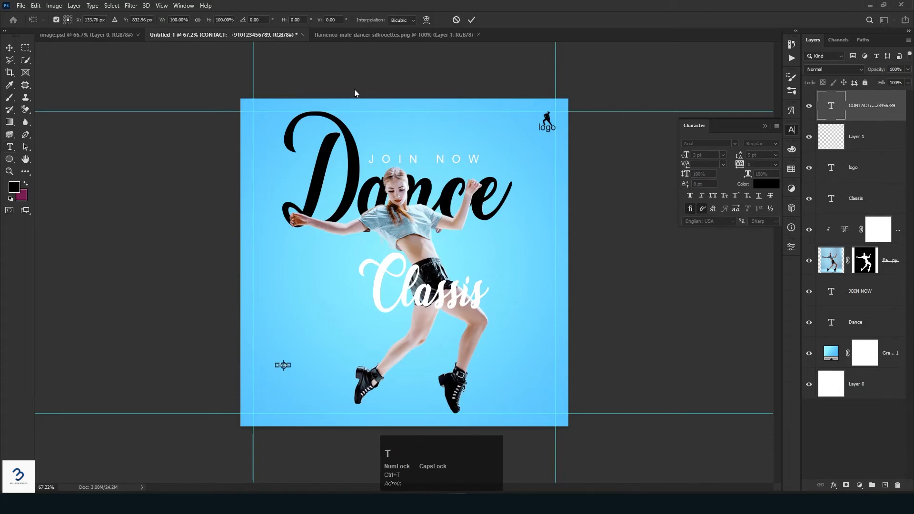
pyautogui.click(471, 20)
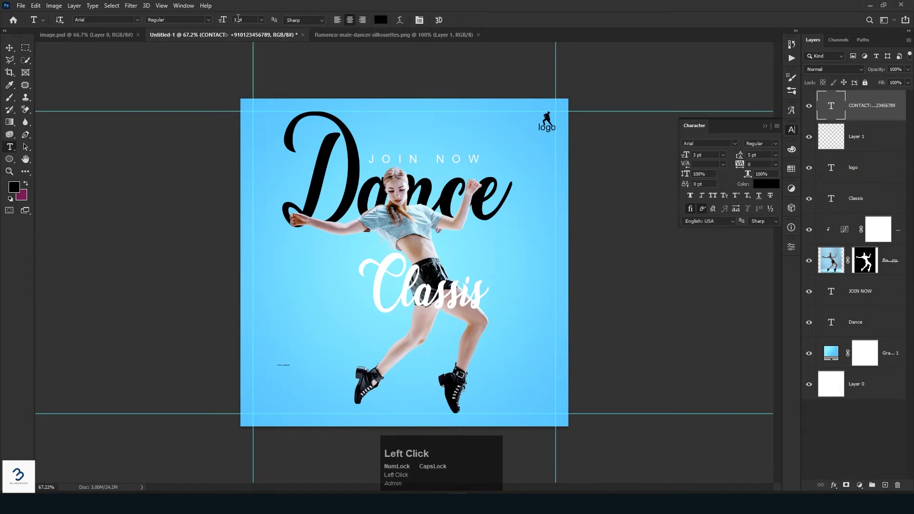
pyautogui.write('20')
pyautogui.press('Return')
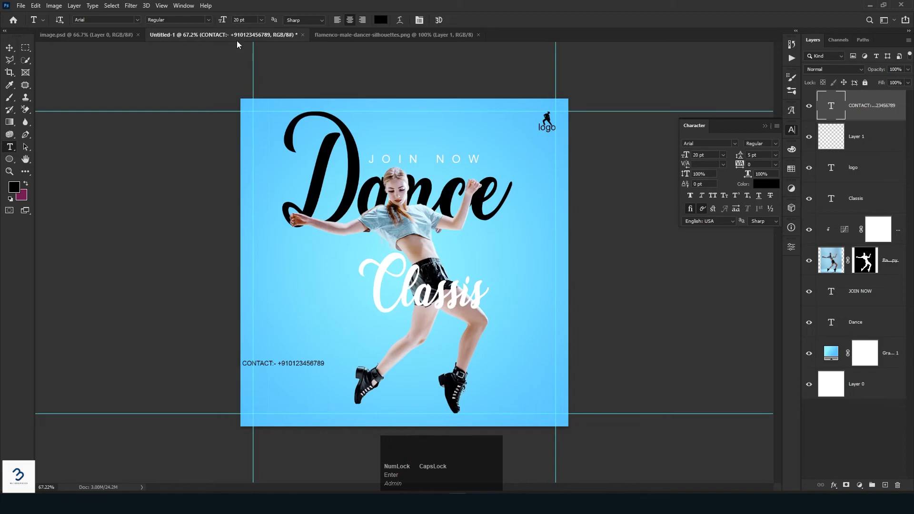
pyautogui.click(207, 19)
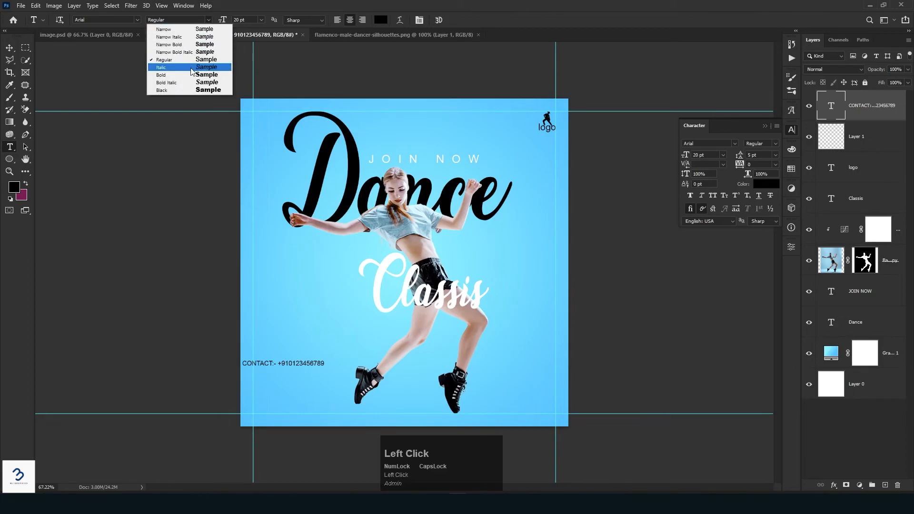
pyautogui.click(212, 20)
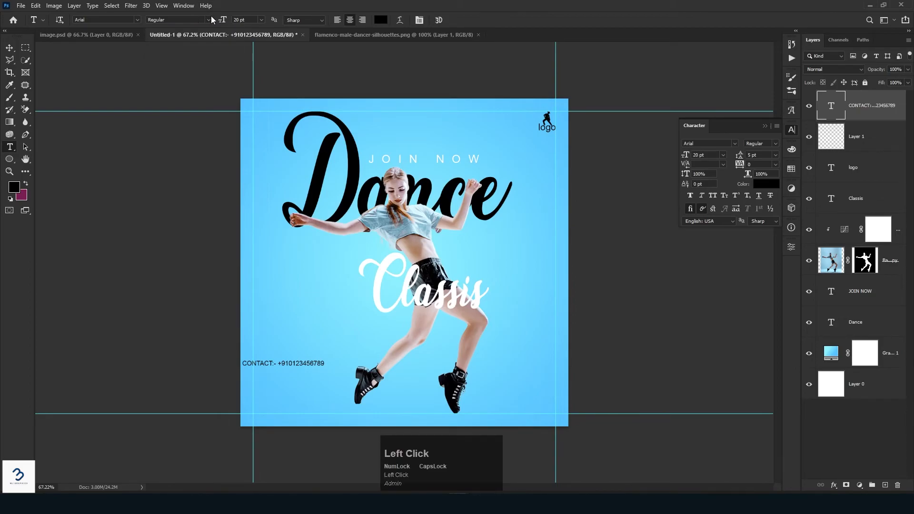
# Step: Move the contact text into the lower-left corner of the guides
pyautogui.hotkey('ctrl', 't')
pyautogui.moveTo(309, 365); pyautogui.dragTo(318, 411)
pyautogui.click(471, 19)
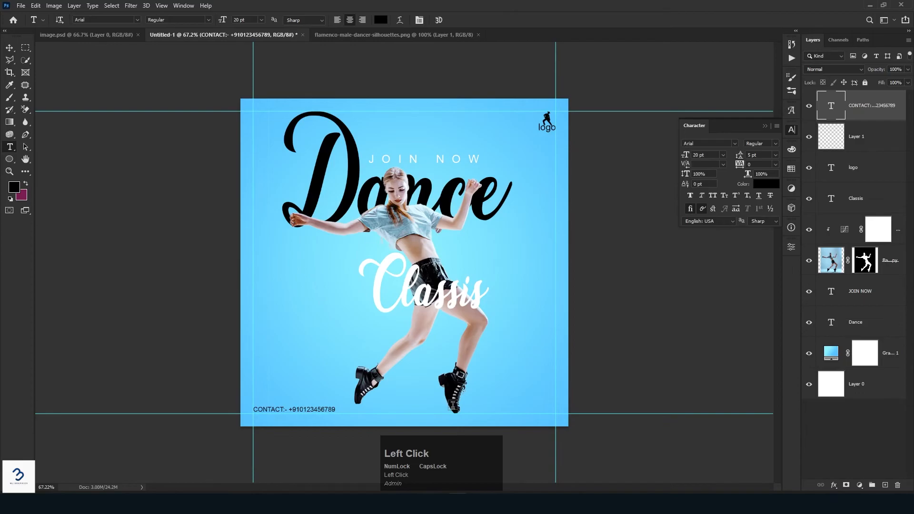
# Step: Add the text "WW.YOURWEBSITE.COM" in the poster's lower-right area beside the dancer's shoe
pyautogui.click(494, 392)
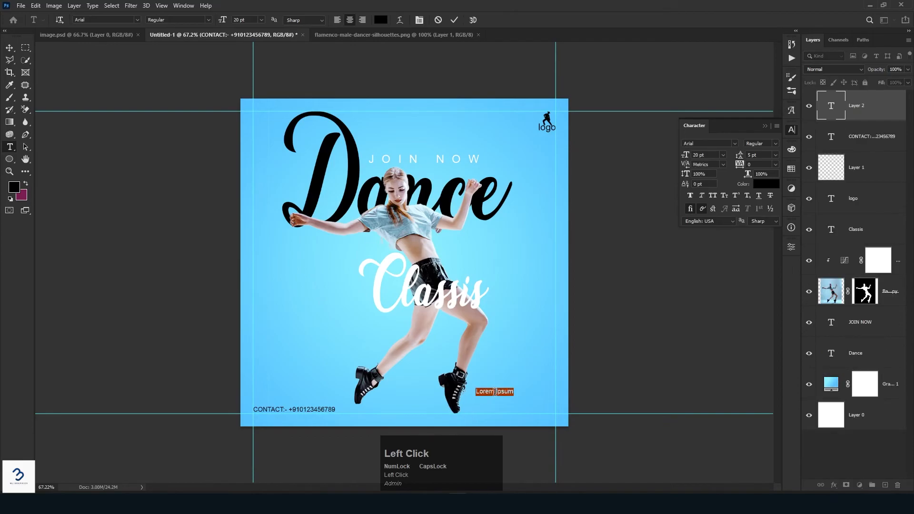
pyautogui.write('WW')
pyautogui.write('W.')
pyautogui.write('YOURWE')
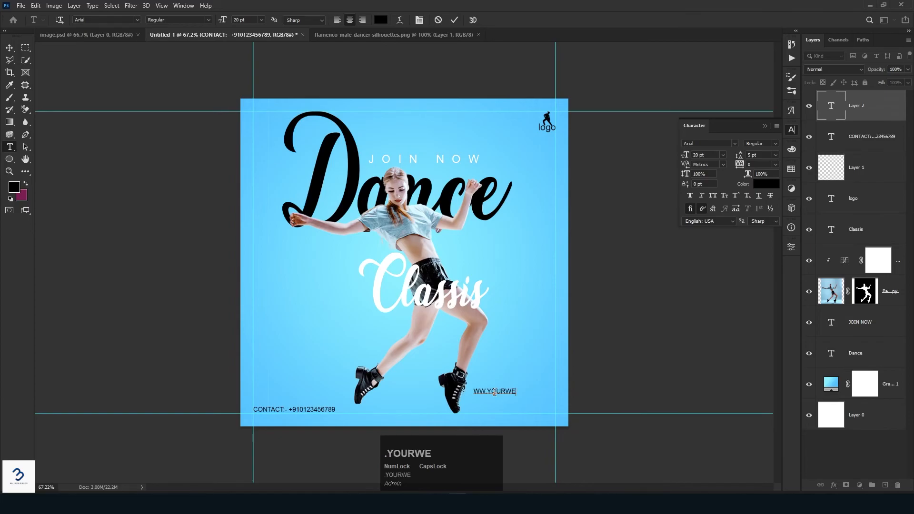
pyautogui.write('BSIT')
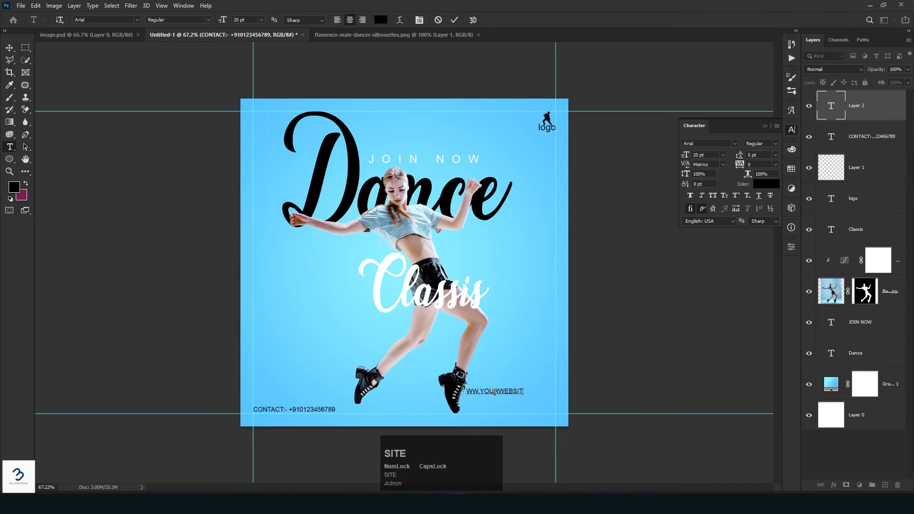
pyautogui.write('E.COM')
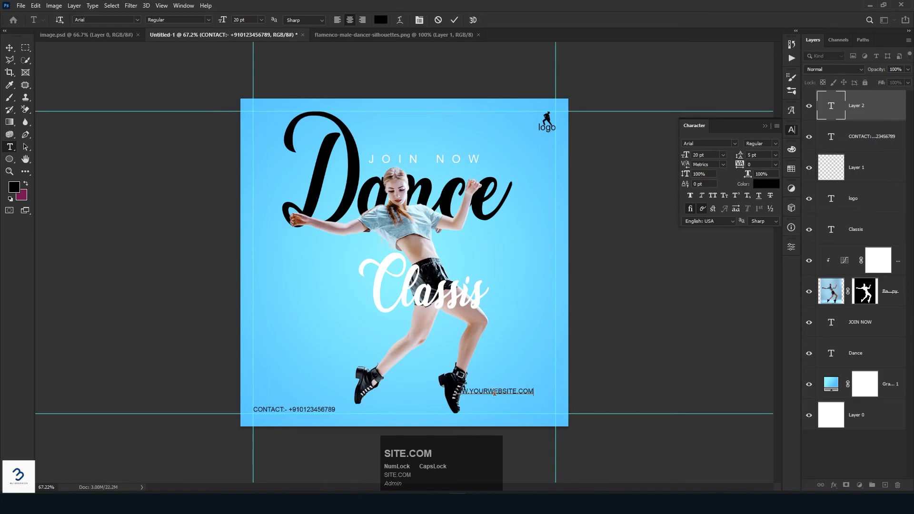
pyautogui.click(456, 19)
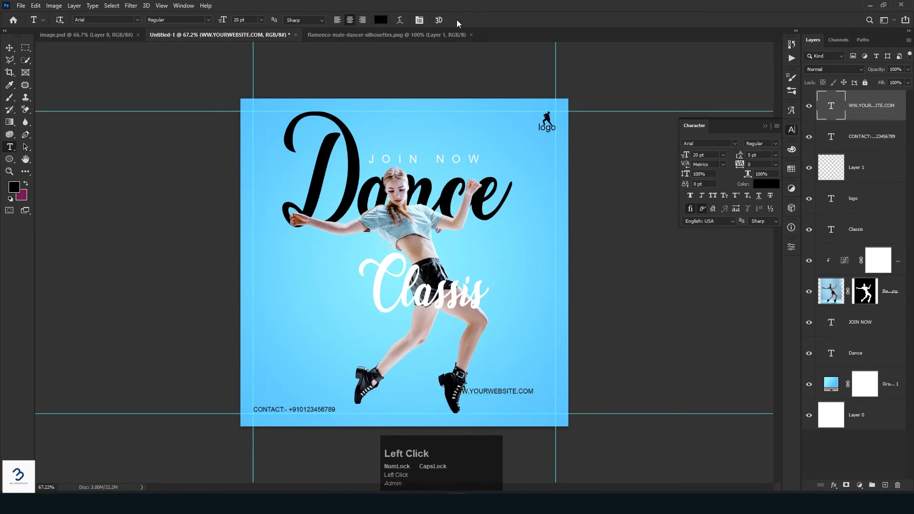
# Step: Move the website text into the lower-right corner of the guides
pyautogui.hotkey('ctrl', 't')
pyautogui.moveTo(520, 394); pyautogui.dragTo(541, 411)
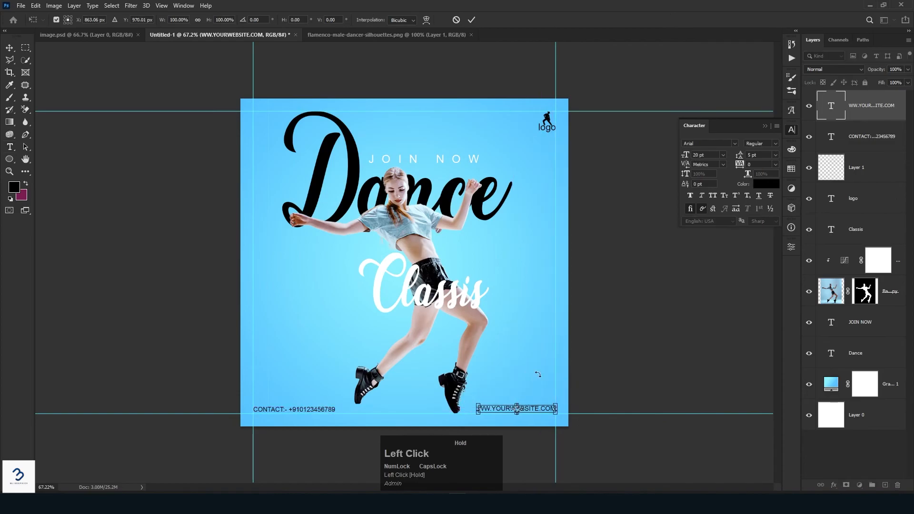
pyautogui.click(473, 20)
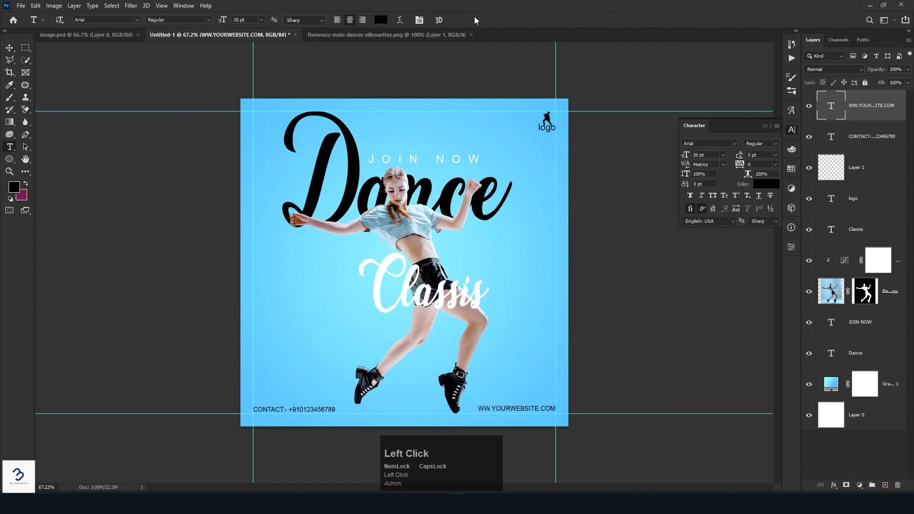